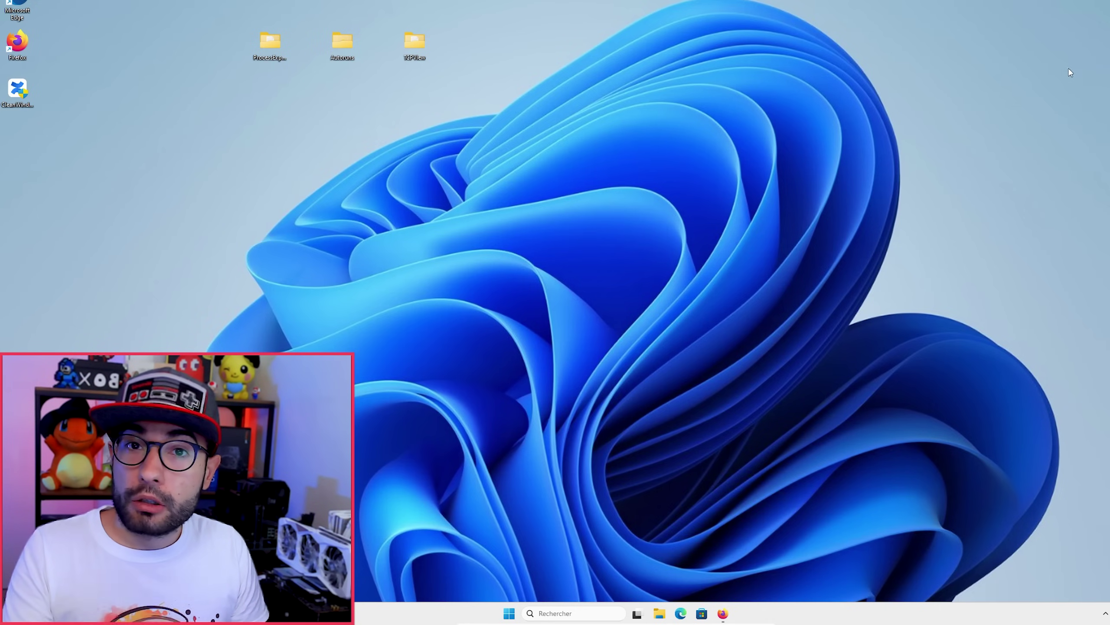
Launch Microsoft's malicious software removal tool with the mrt command and authorise it to make changes to the device.
{"action": "left_click", "coordinate": [558, 608]}
{"action": "type", "text": "mrt"}
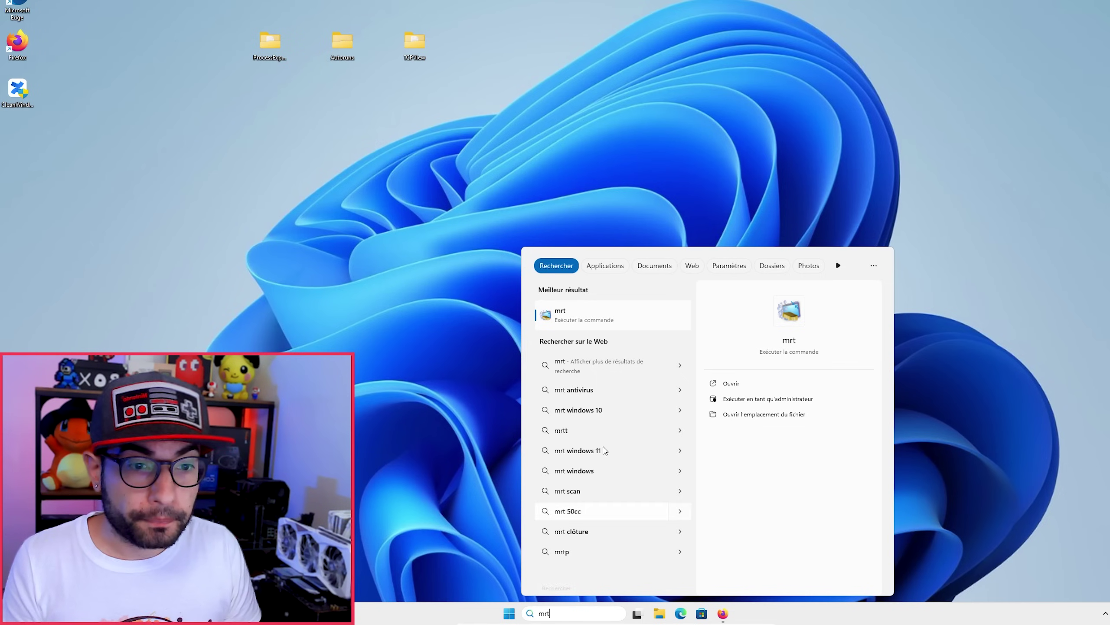
{"action": "left_click", "coordinate": [627, 310]}
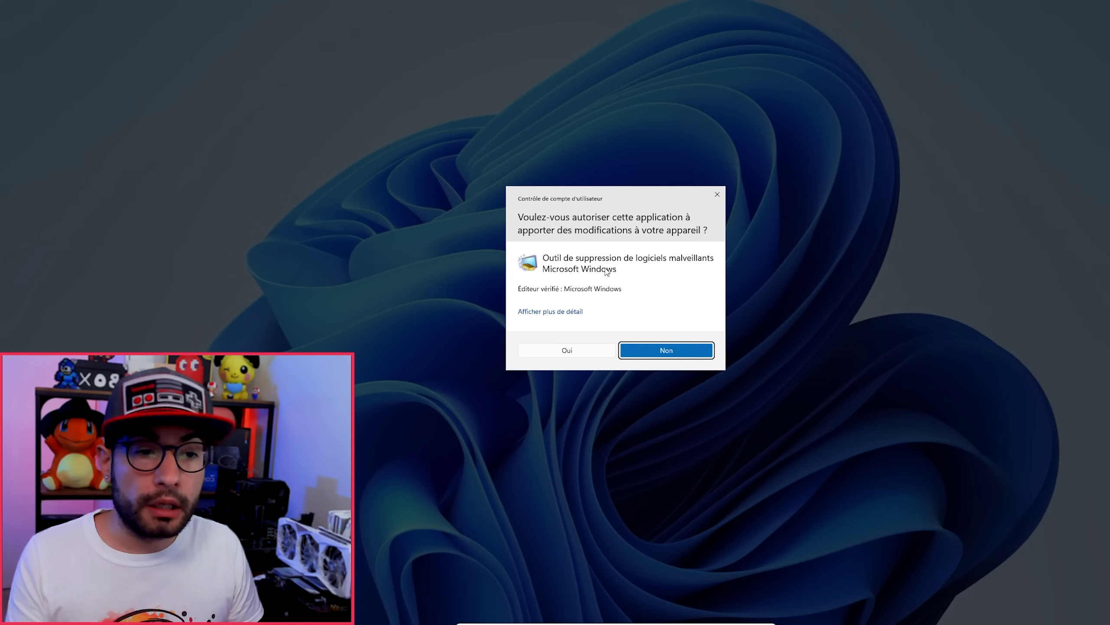
{"action": "left_click", "coordinate": [569, 351]}
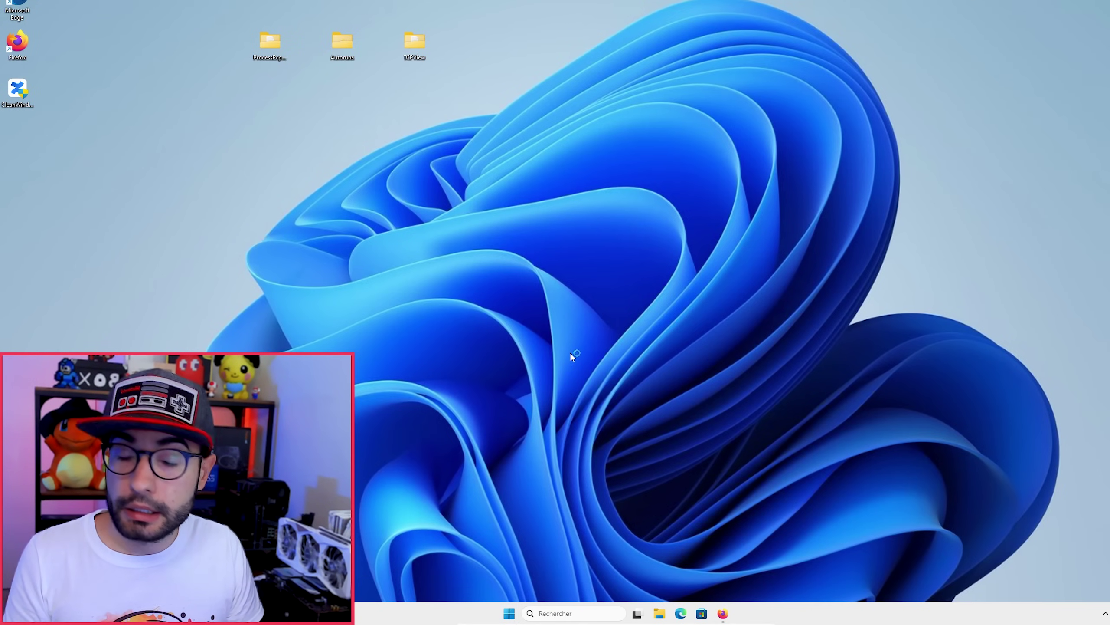
Start a quick scan (Analyse rapide) of the computer with the malicious software removal tool.
{"action": "left_click_drag", "start_coordinate": [170, 1], "coordinate": [678, 115]}
{"action": "left_click", "coordinate": [704, 320]}
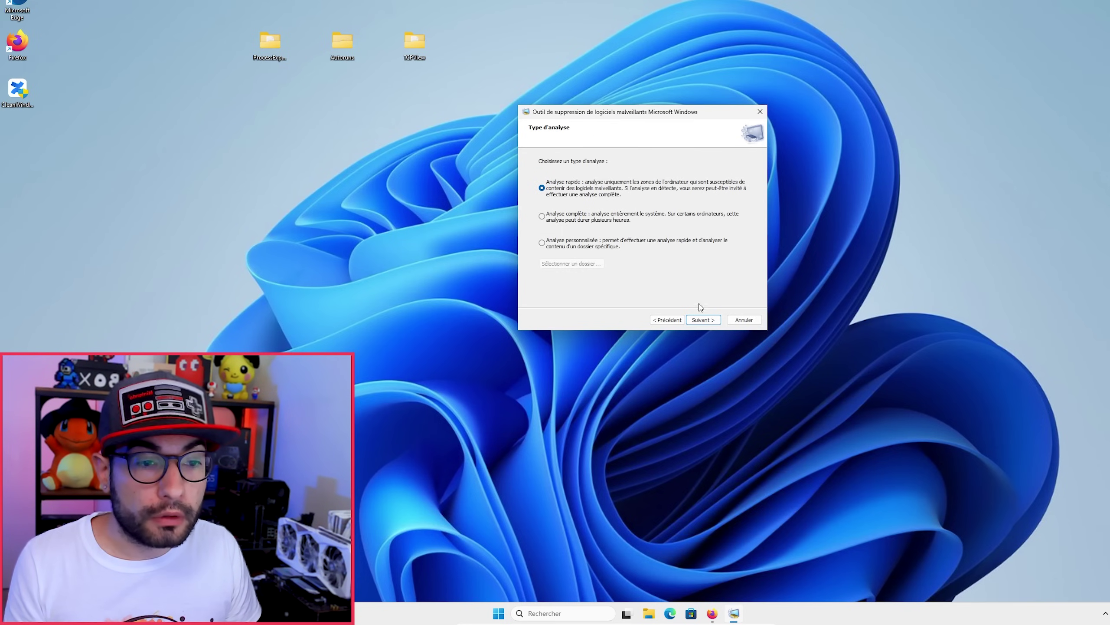
{"action": "left_click", "coordinate": [704, 320]}
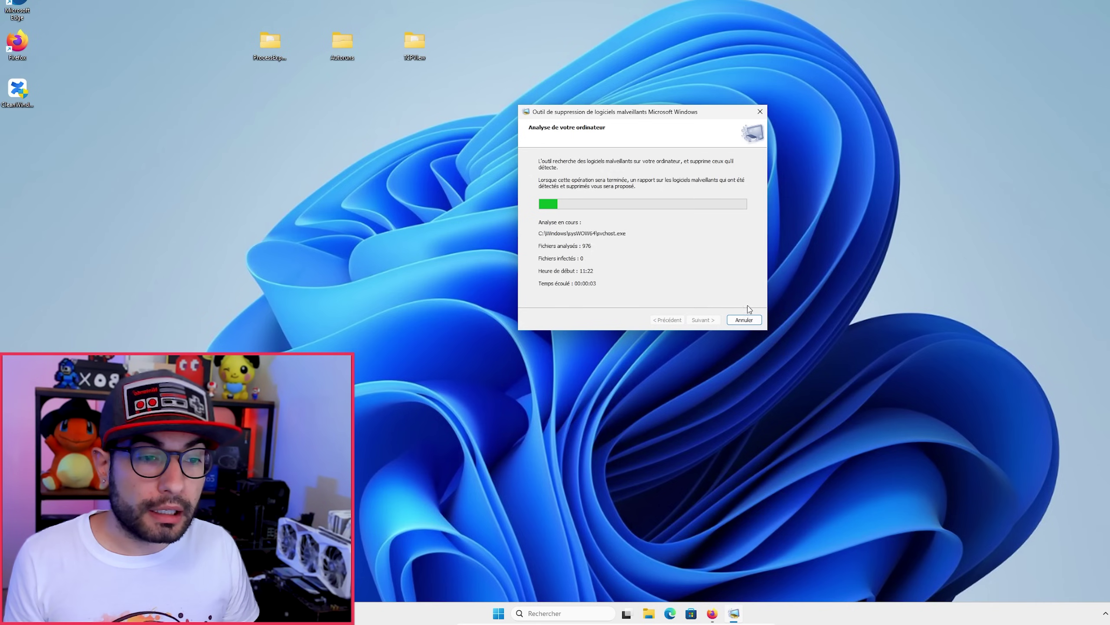
Cancel the running malware scan and close the removal tool from its results page.
{"action": "left_click", "coordinate": [745, 319]}
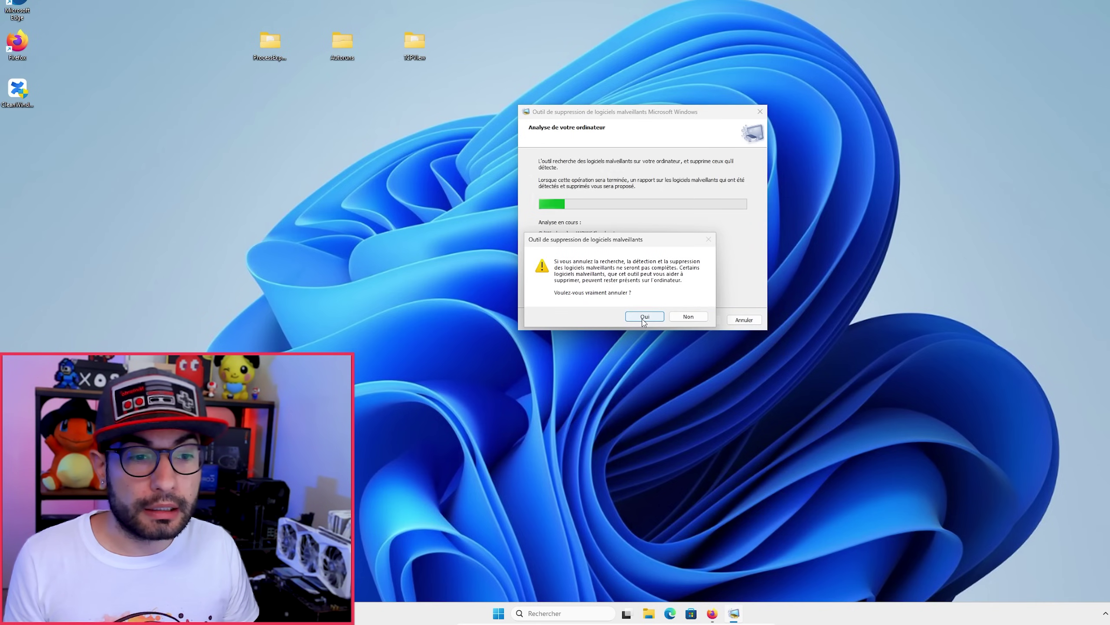
{"action": "left_click", "coordinate": [644, 317]}
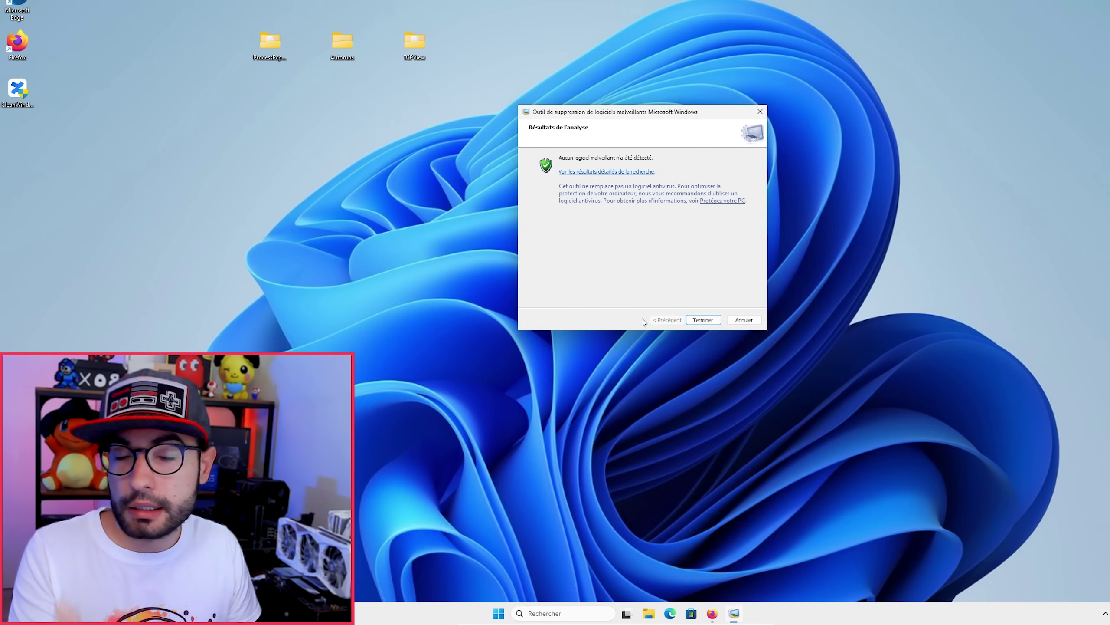
{"action": "left_click", "coordinate": [708, 319]}
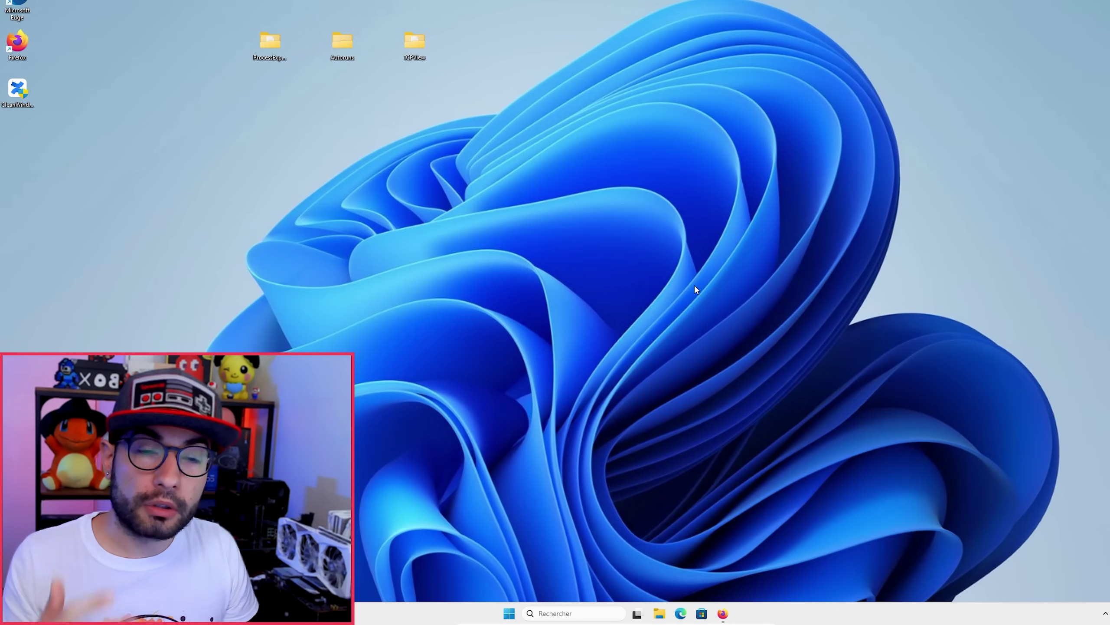
Open the ProcessExplorer folder on the desktop and run the procexp64 application.
{"action": "double_click", "coordinate": [272, 56]}
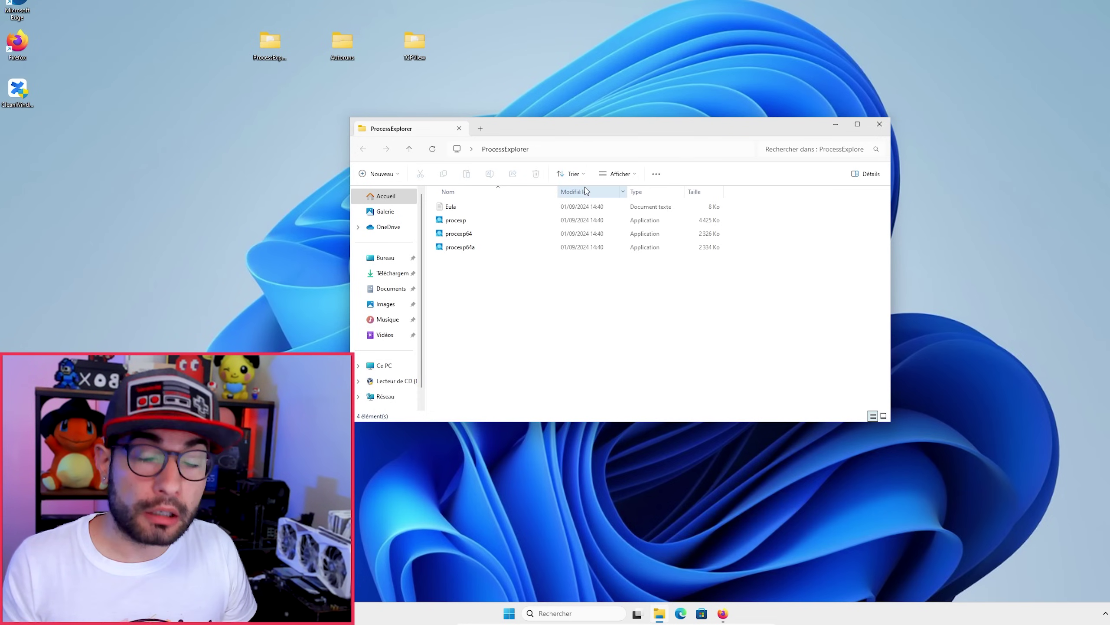
{"action": "left_click", "coordinate": [724, 612]}
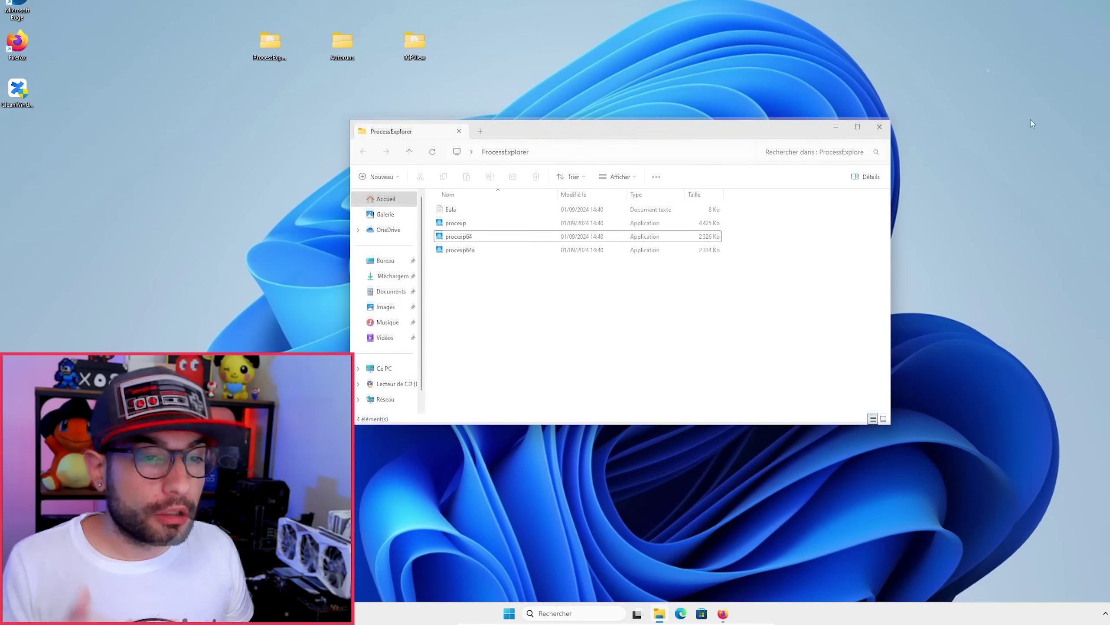
{"action": "double_click", "coordinate": [481, 239]}
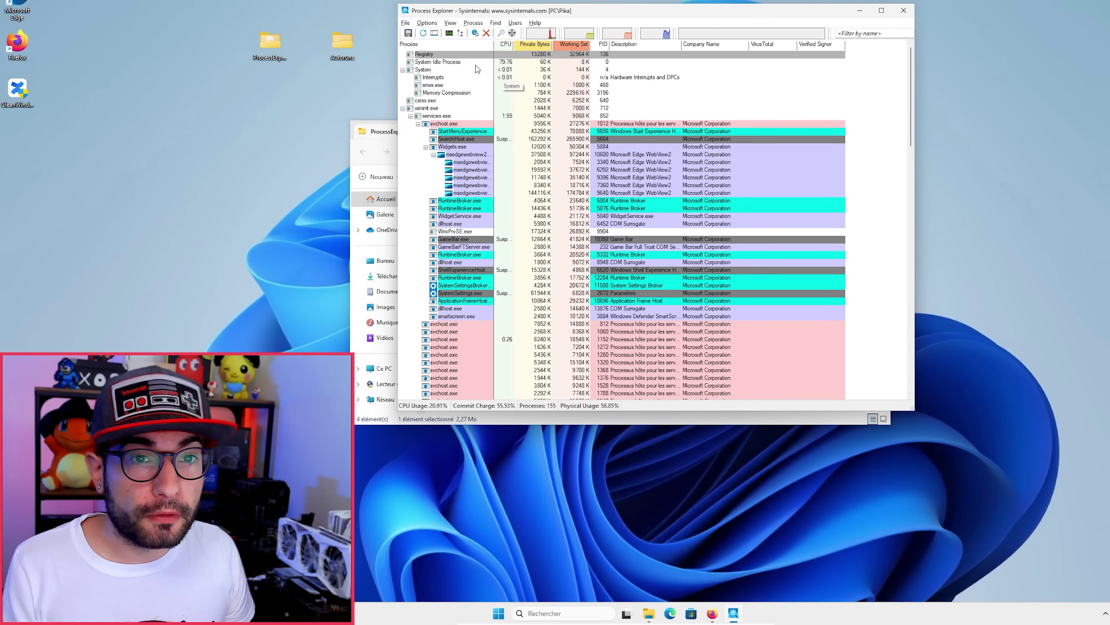
Enable the VirusTotal.com check for all running processes in Process Explorer.
{"action": "left_click", "coordinate": [427, 22]}
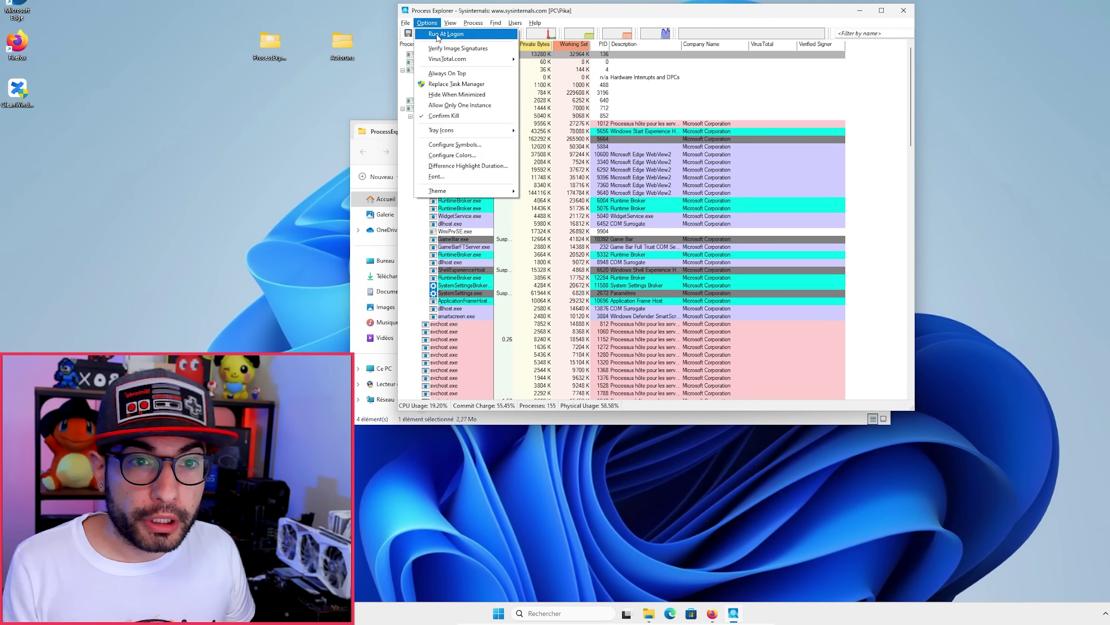
{"action": "mouse_move", "coordinate": [484, 60]}
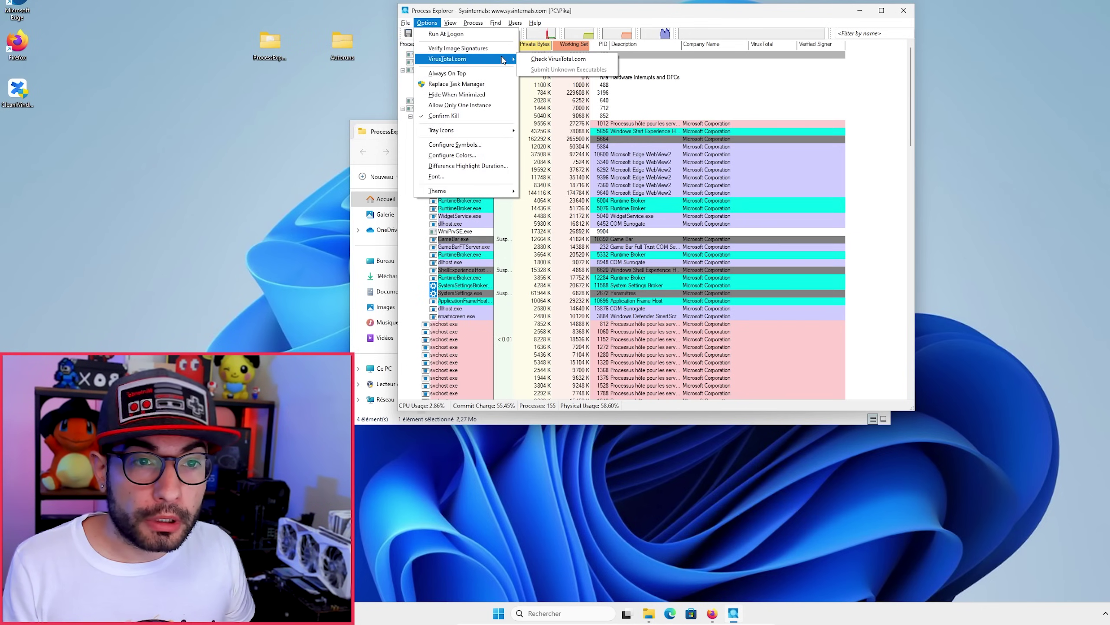
{"action": "left_click", "coordinate": [552, 60]}
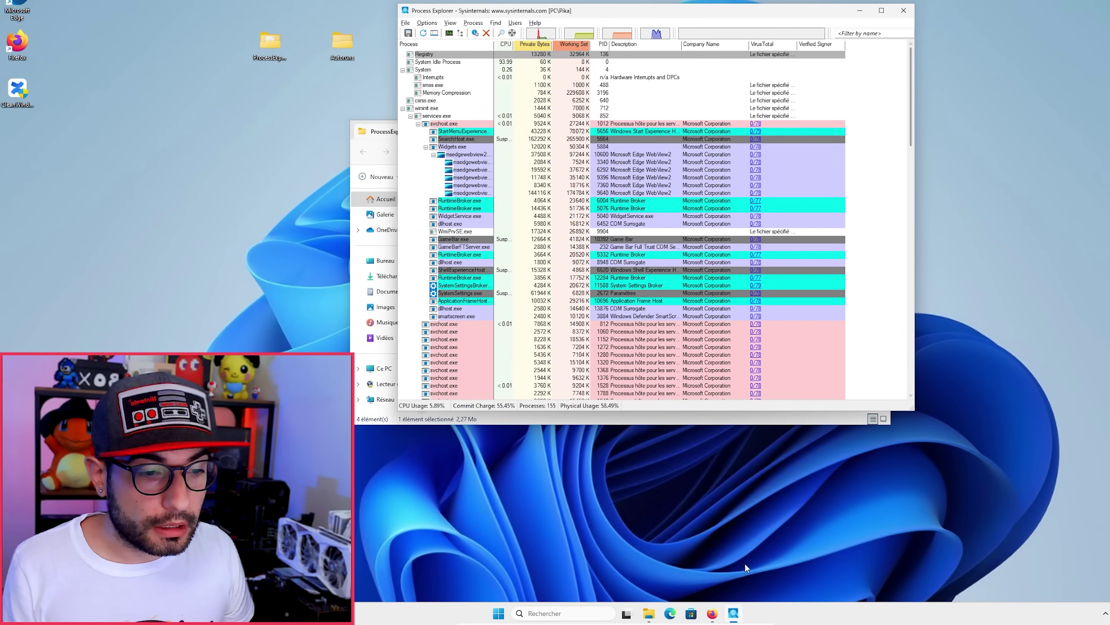
Switch to Firefox and submit the procexp64 file to VirusTotal for analysis.
{"action": "left_click", "coordinate": [712, 613]}
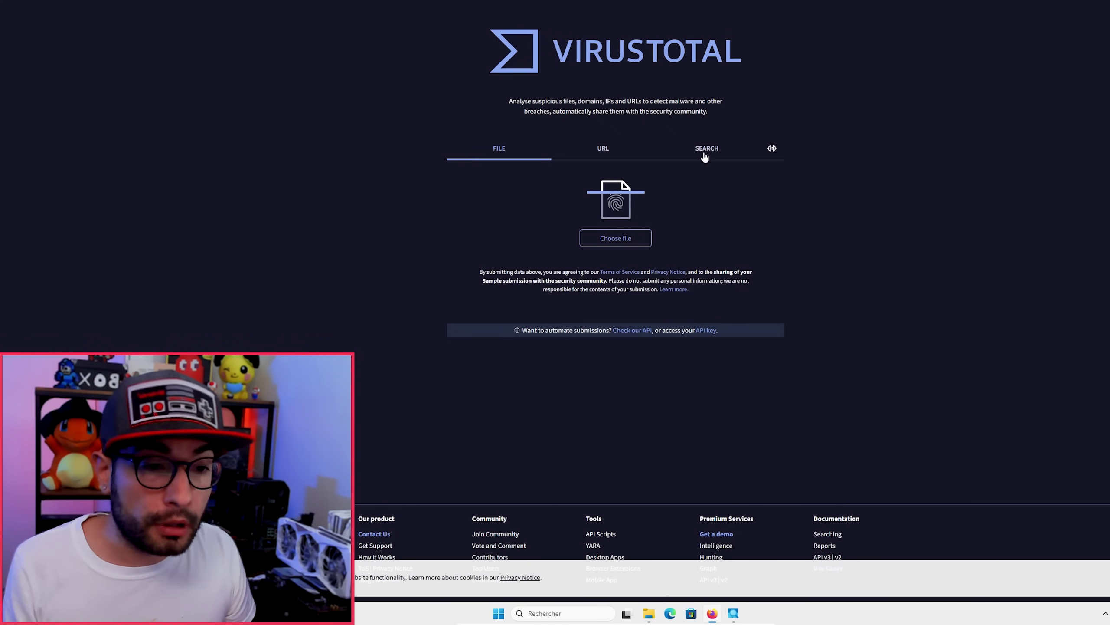
{"action": "left_click", "coordinate": [629, 241]}
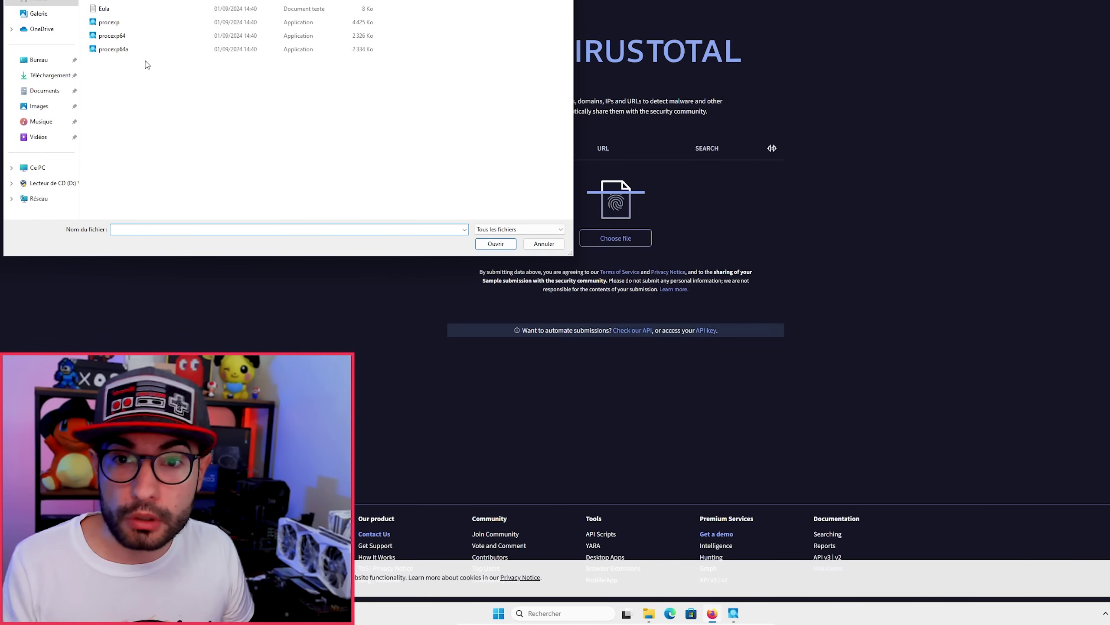
{"action": "left_click", "coordinate": [121, 39]}
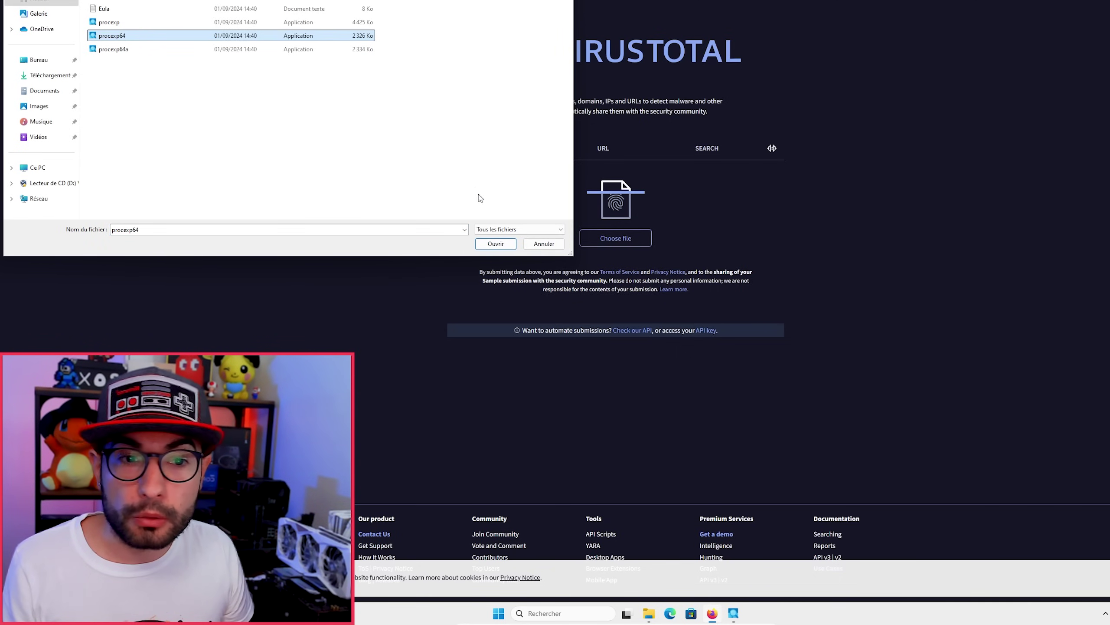
{"action": "left_click", "coordinate": [494, 244]}
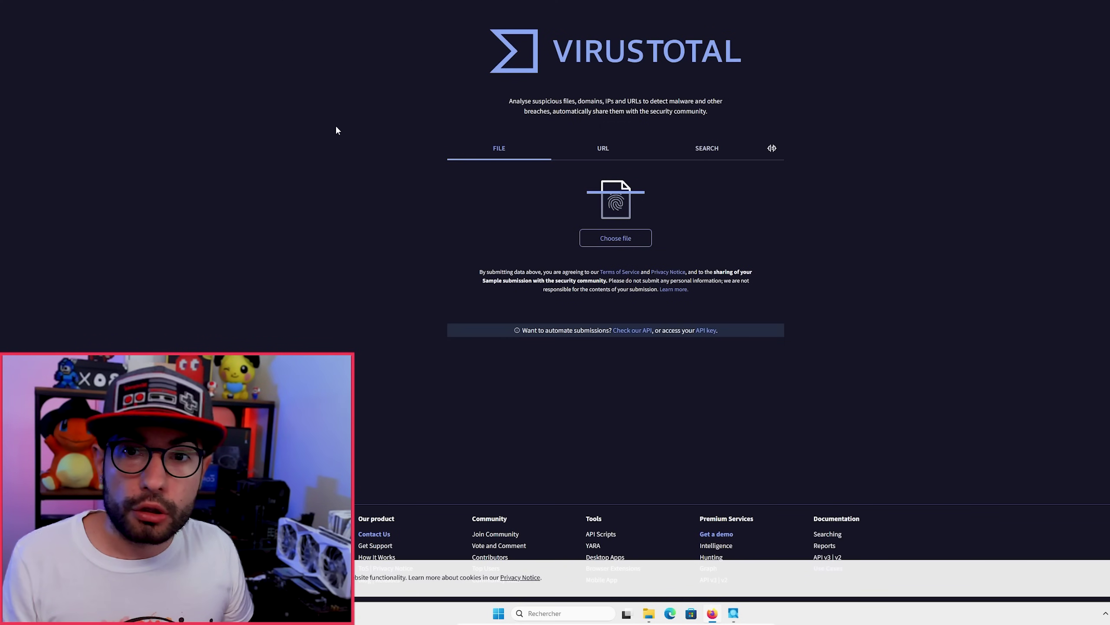
Submit the CleanWindowsPro-Win2.5.0-x86 application from the desktop (Bureau) folder to VirusTotal for analysis.
{"action": "left_click", "coordinate": [622, 239]}
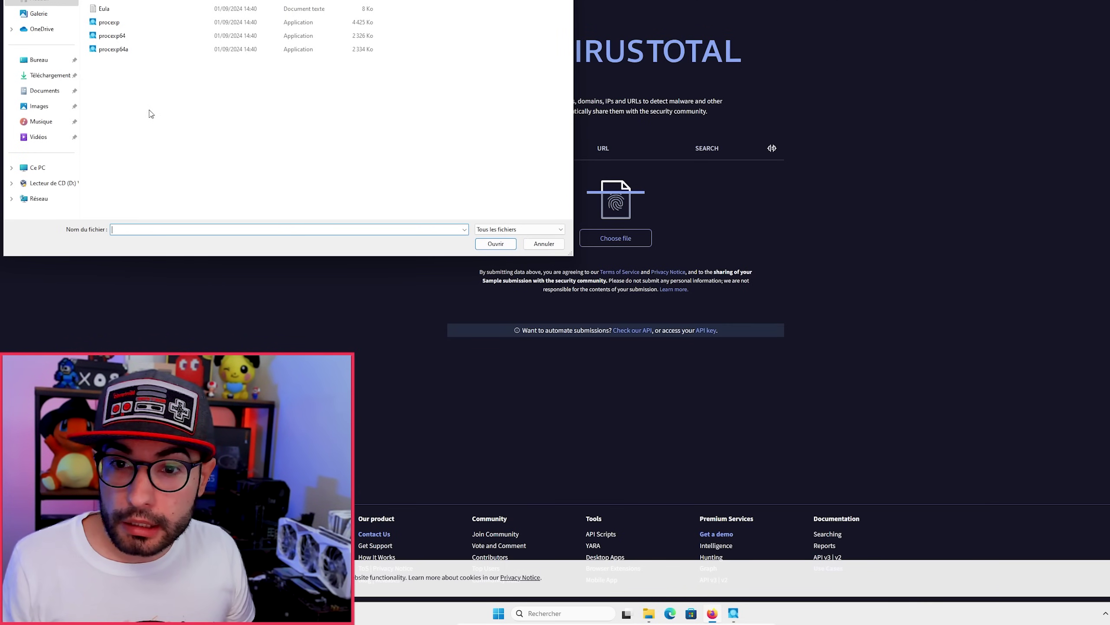
{"action": "left_click", "coordinate": [43, 65]}
{"action": "left_click", "coordinate": [127, 50]}
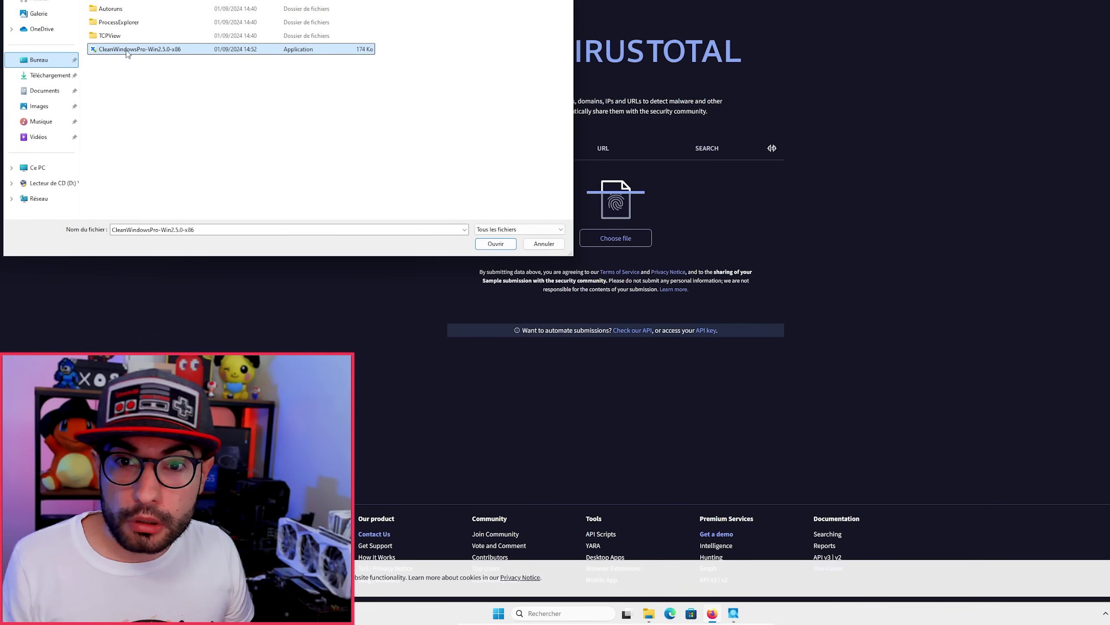
{"action": "left_click", "coordinate": [496, 244]}
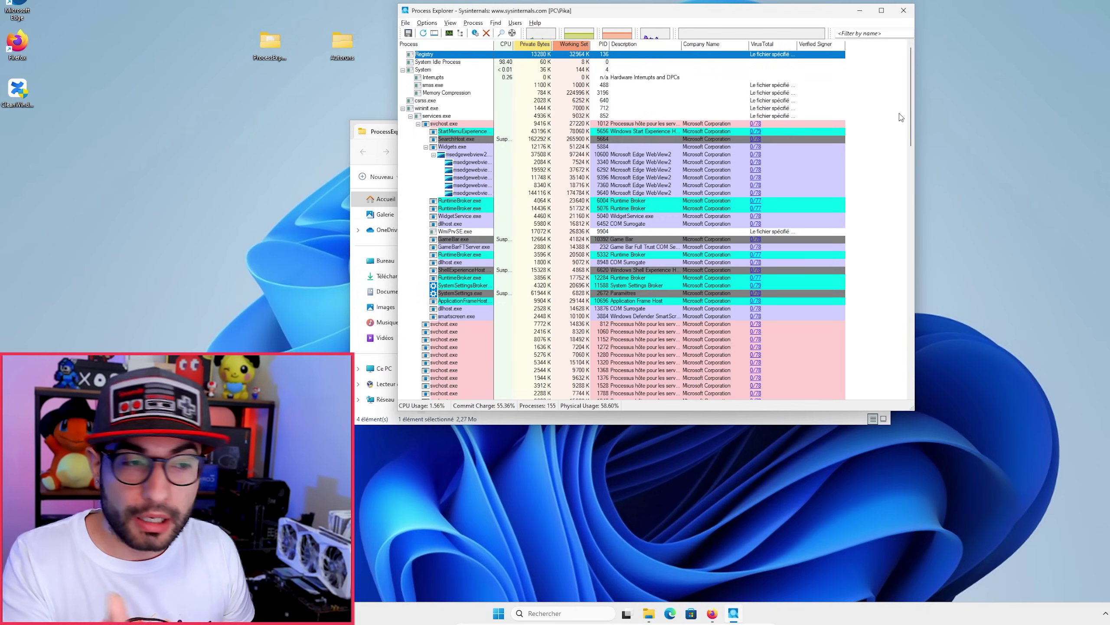
Inspect the StartMenuExperienceHost process's properties in Process Explorer, explore its executable's folder, and close the properties.
{"action": "mouse_move", "coordinate": [913, 94]}
{"action": "left_mouse_down"}
{"action": "mouse_move", "coordinate": [922, 302]}
{"action": "mouse_move", "coordinate": [919, 85]}
{"action": "left_mouse_up"}
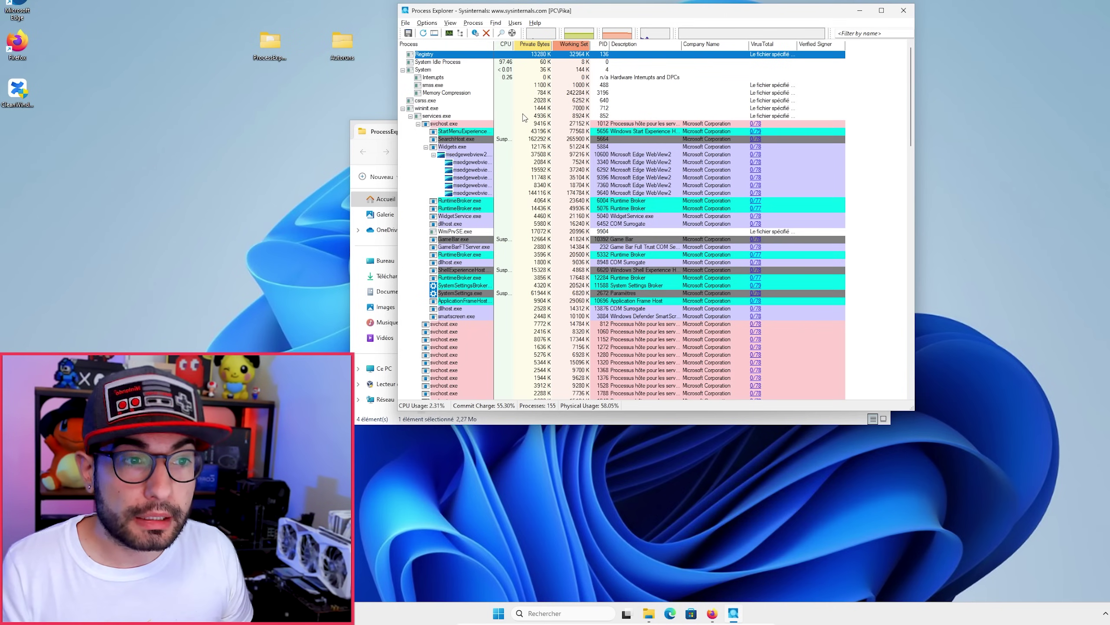
{"action": "right_click", "coordinate": [465, 132]}
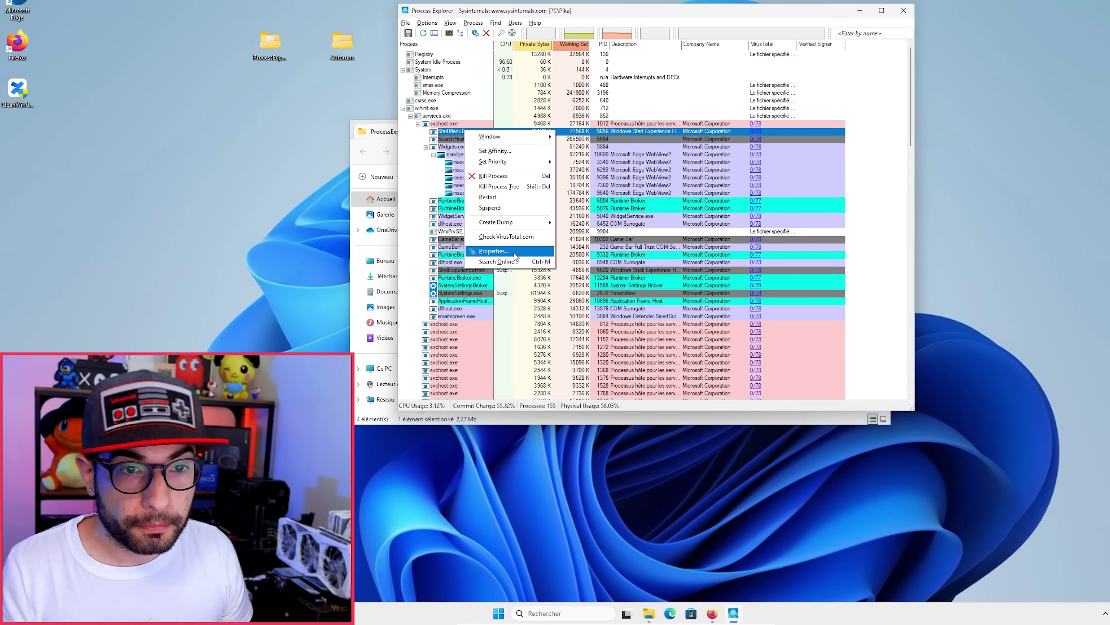
{"action": "left_click", "coordinate": [515, 255]}
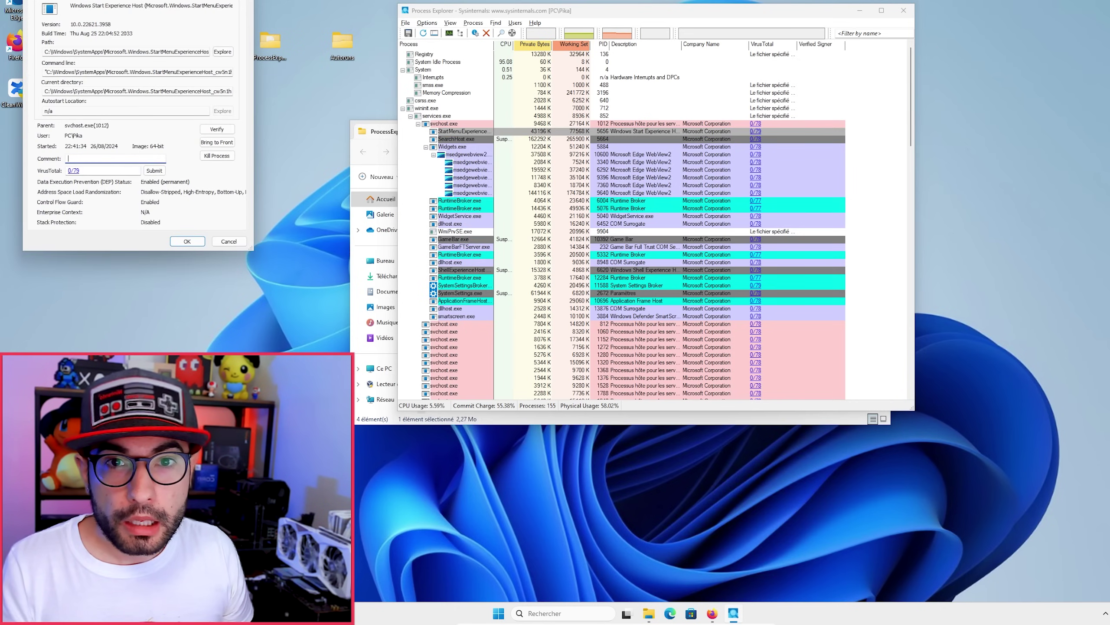
{"action": "left_click_drag", "start_coordinate": [161, 0], "coordinate": [549, 13]}
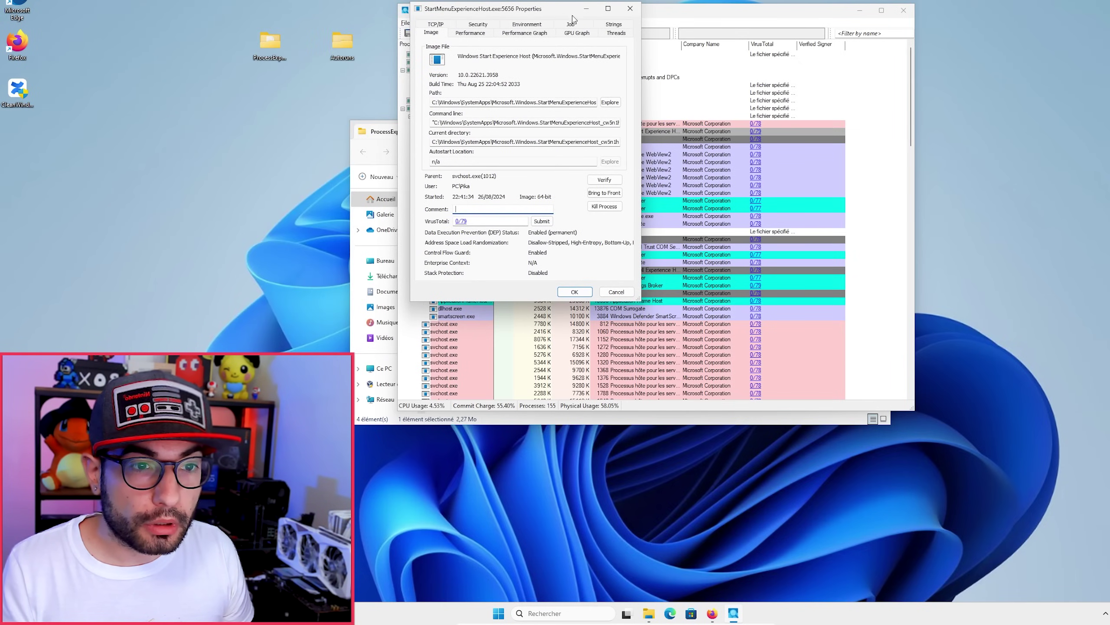
{"action": "left_click", "coordinate": [610, 103]}
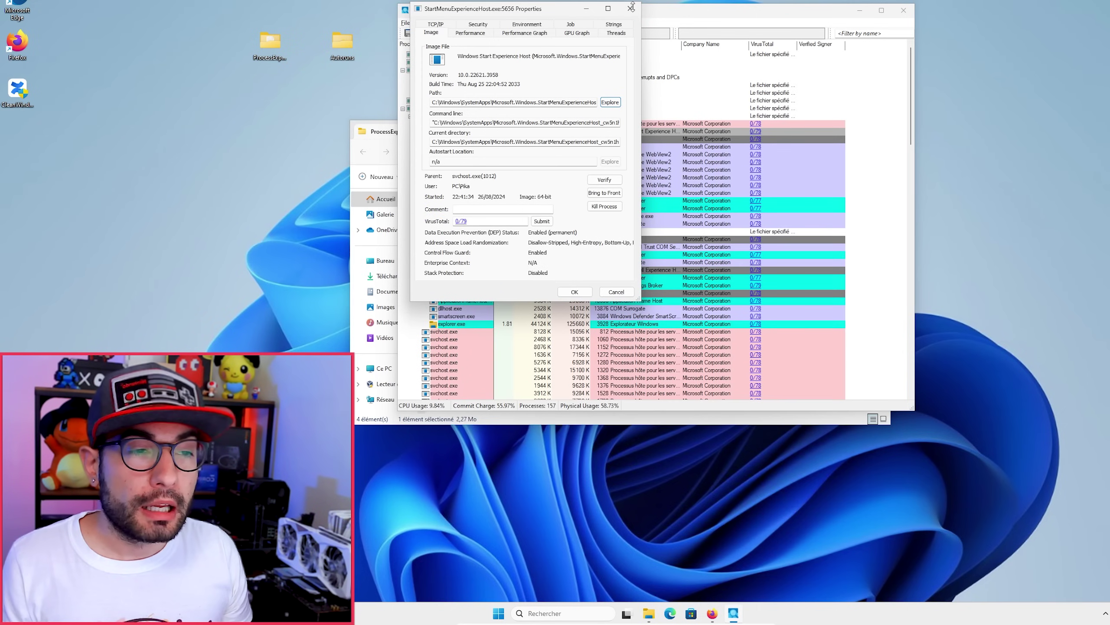
{"action": "left_click", "coordinate": [630, 9]}
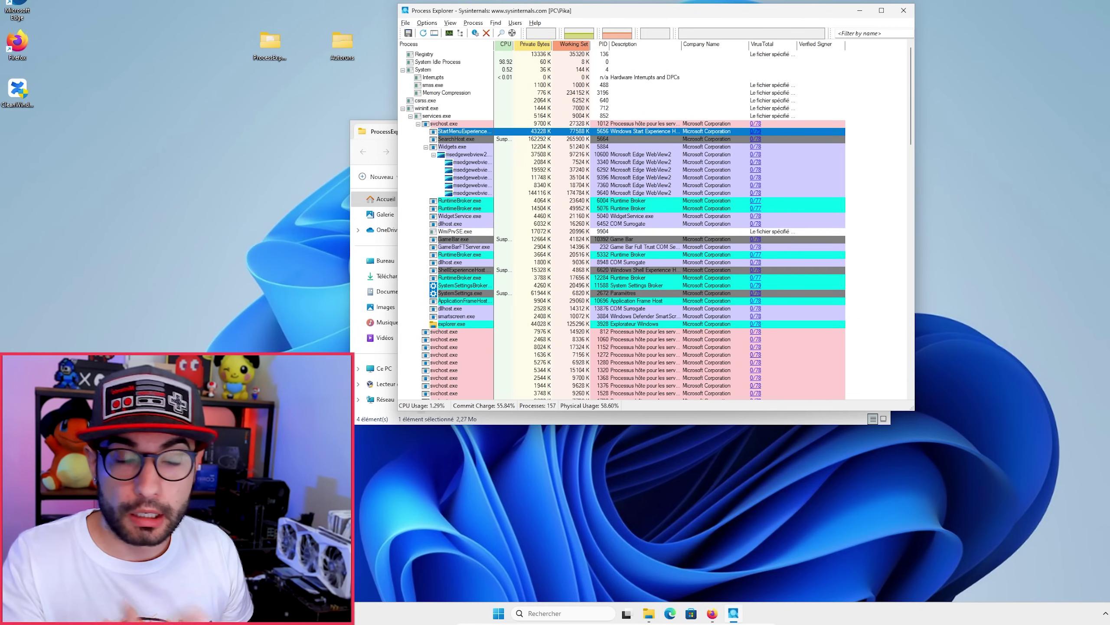
Close Process Explorer, then run Autoruns64 from the desktop's Autoruns folder and accept its license agreement.
{"action": "left_click_drag", "start_coordinate": [912, 81], "coordinate": [905, 213]}
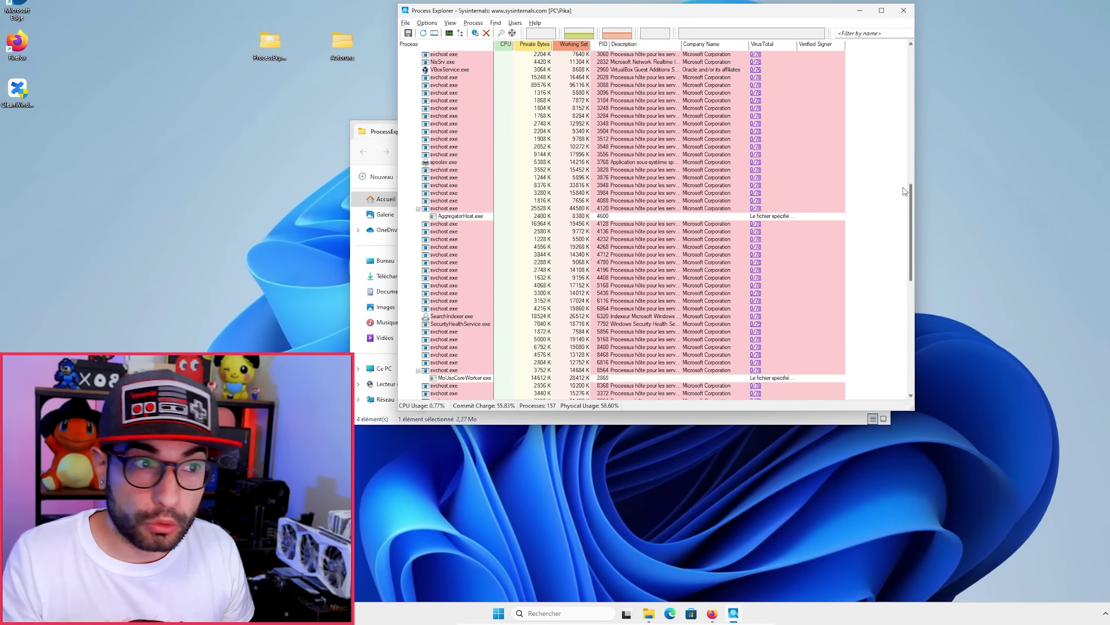
{"action": "left_click", "coordinate": [904, 13]}
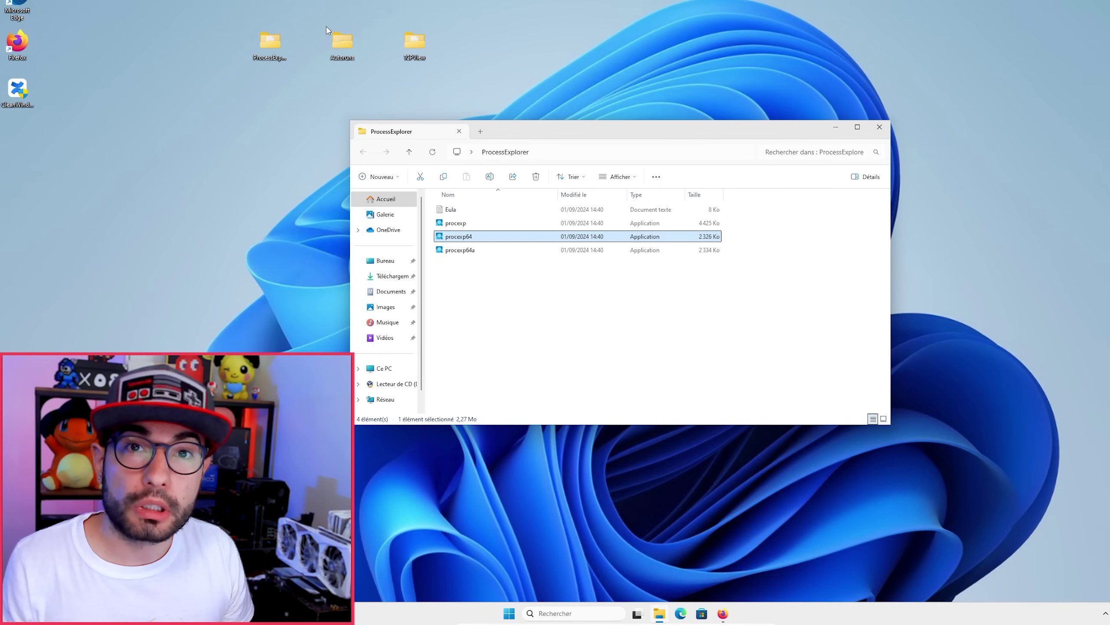
{"action": "double_click", "coordinate": [339, 44]}
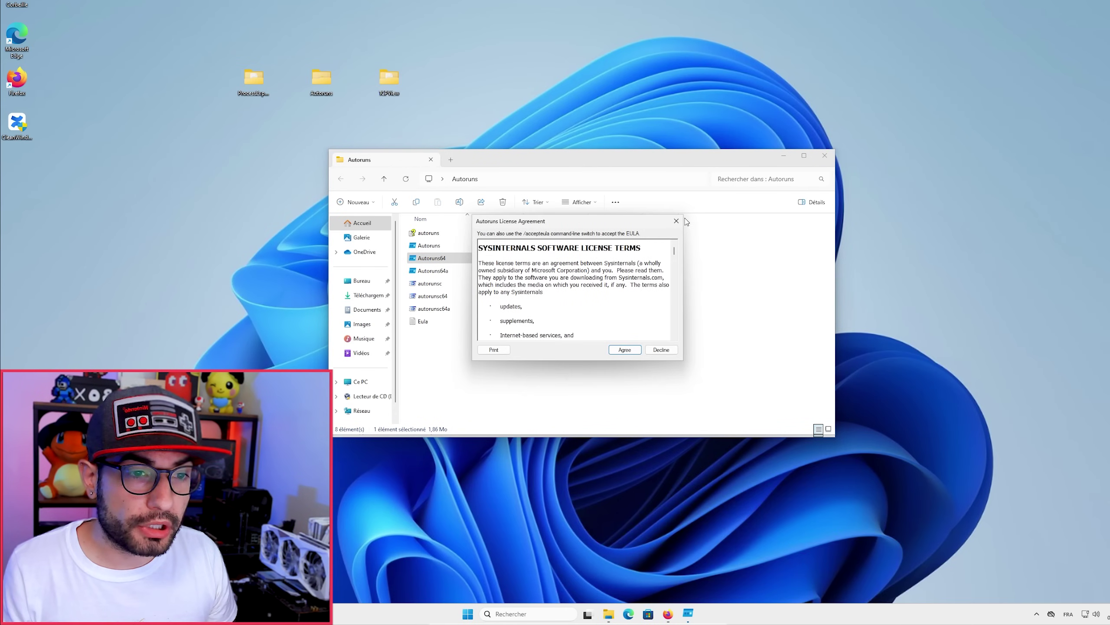
{"action": "left_click", "coordinate": [625, 350]}
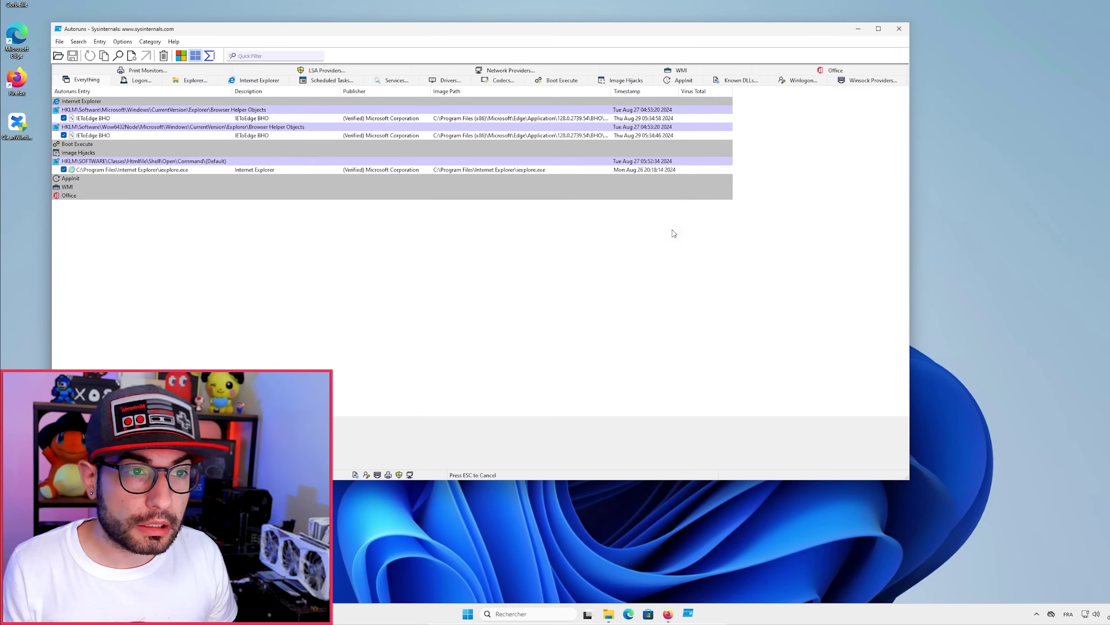
Turn off Hide Empty Locations in Autoruns so that empty autostart locations are listed too.
{"action": "left_click_drag", "start_coordinate": [565, 30], "coordinate": [655, 15]}
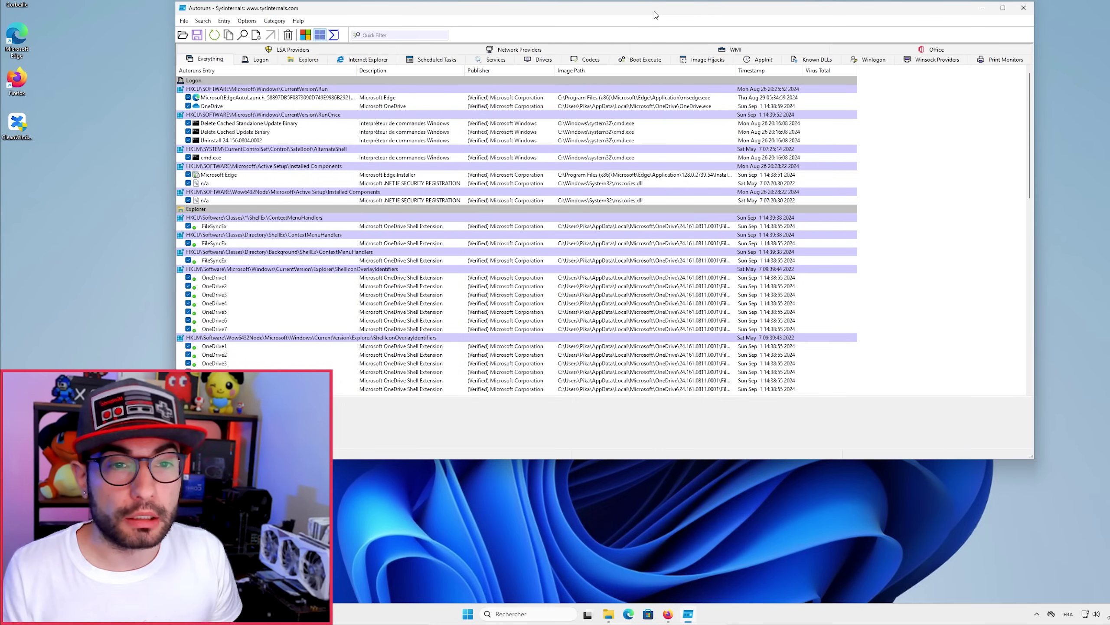
{"action": "left_click_drag", "start_coordinate": [656, 15], "coordinate": [399, 0]}
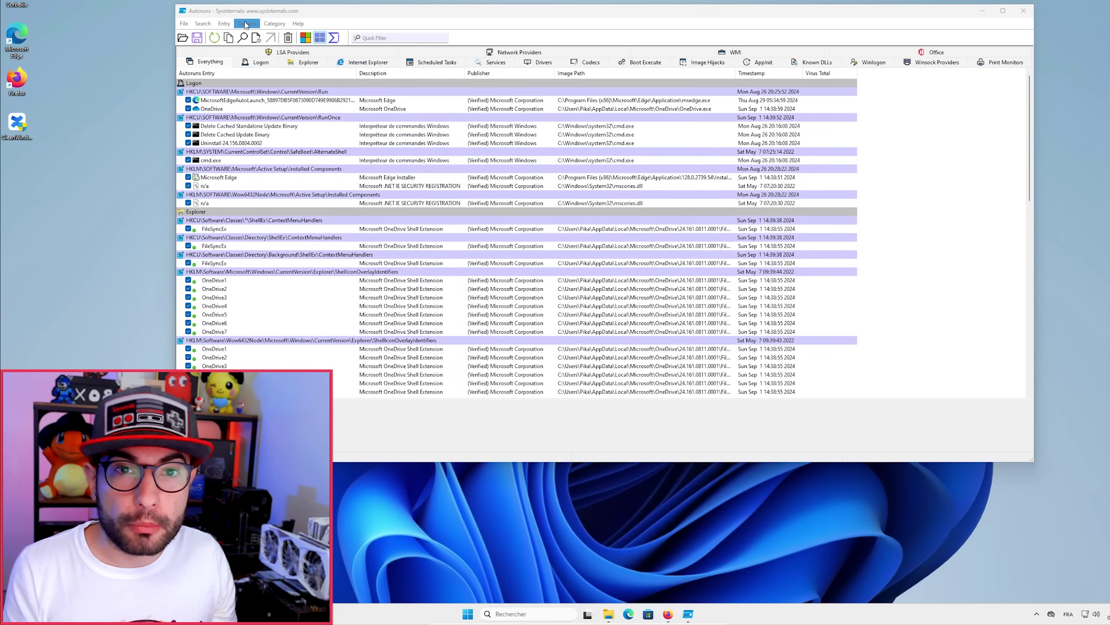
{"action": "left_click", "coordinate": [246, 24]}
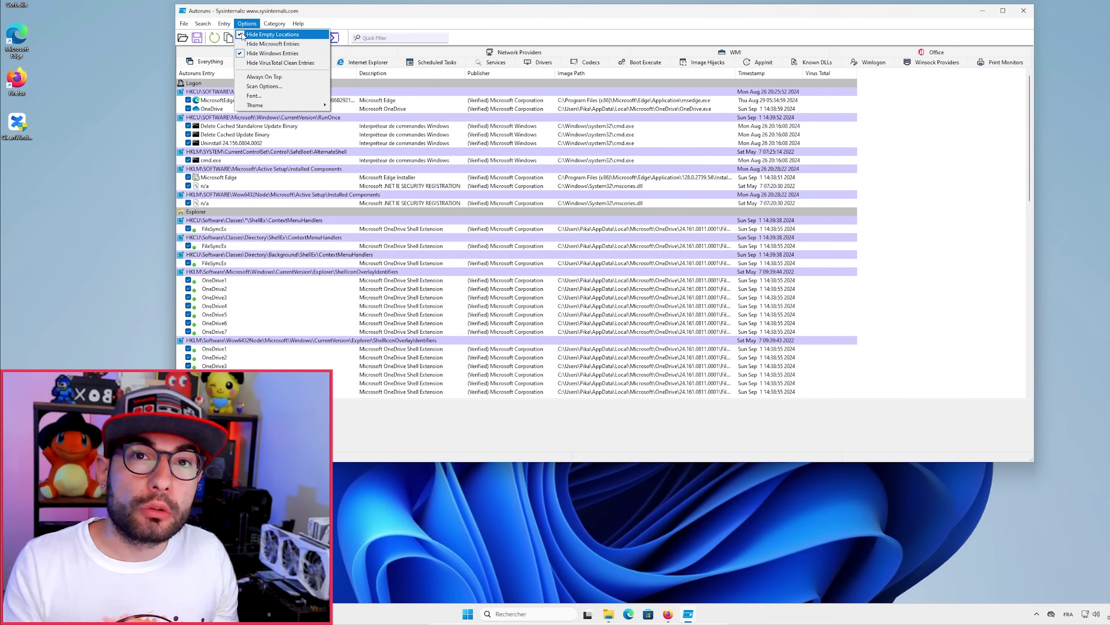
{"action": "left_click", "coordinate": [243, 36]}
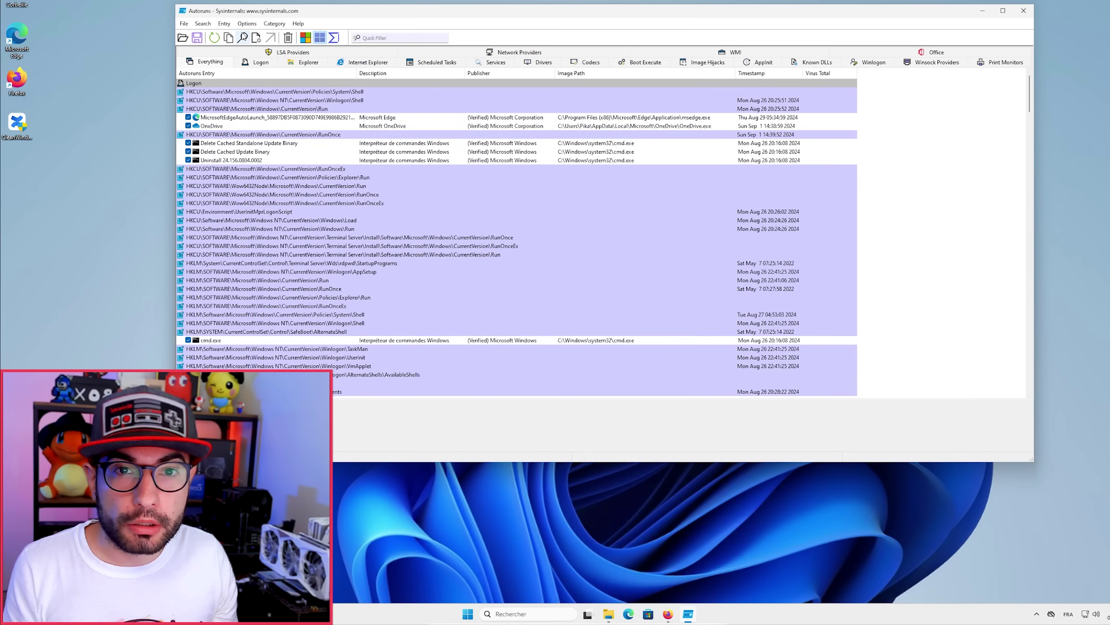
Turn off Hide Windows Entries in Autoruns and look through the expanded list of autostart entries.
{"action": "left_click", "coordinate": [246, 23]}
{"action": "left_click", "coordinate": [243, 53]}
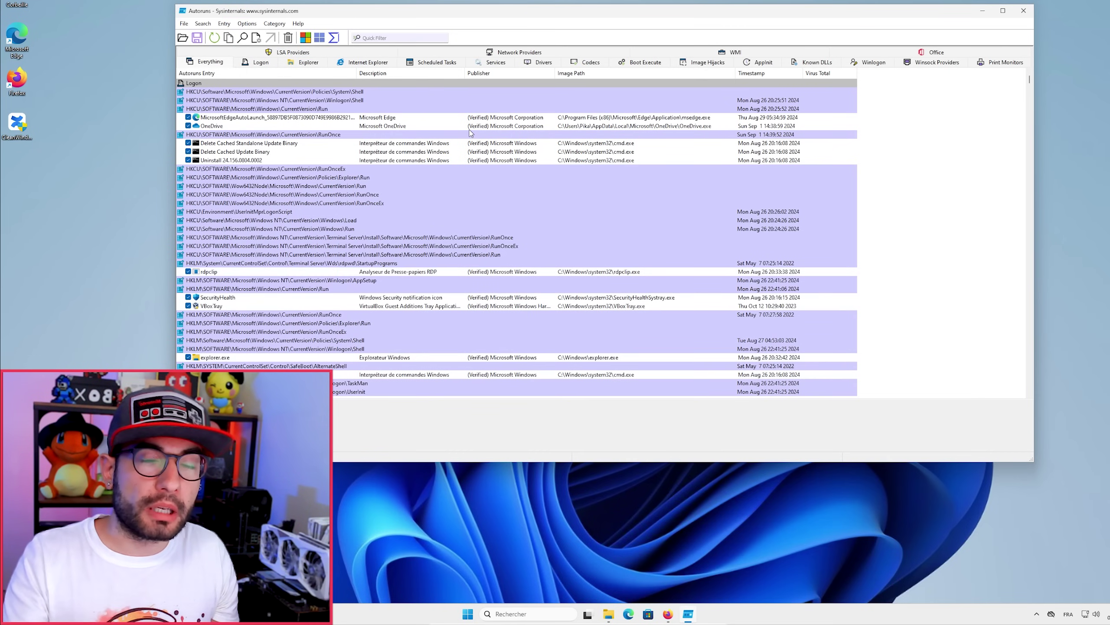
{"action": "scroll", "coordinate": [350, 202], "scroll_direction": "down", "scroll_amount": 10}
{"action": "scroll", "coordinate": [349, 201], "scroll_direction": "down", "scroll_amount": 5}
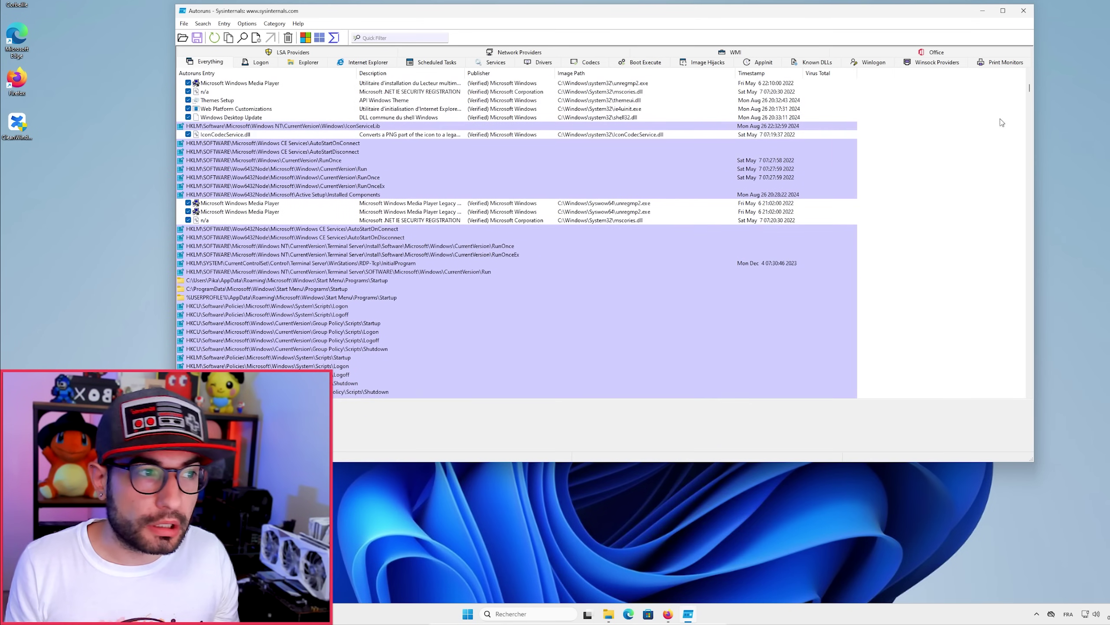
{"action": "mouse_move", "coordinate": [1030, 88]}
{"action": "left_mouse_down"}
{"action": "mouse_move", "coordinate": [1028, 258]}
{"action": "mouse_move", "coordinate": [1037, 75]}
{"action": "left_mouse_up"}
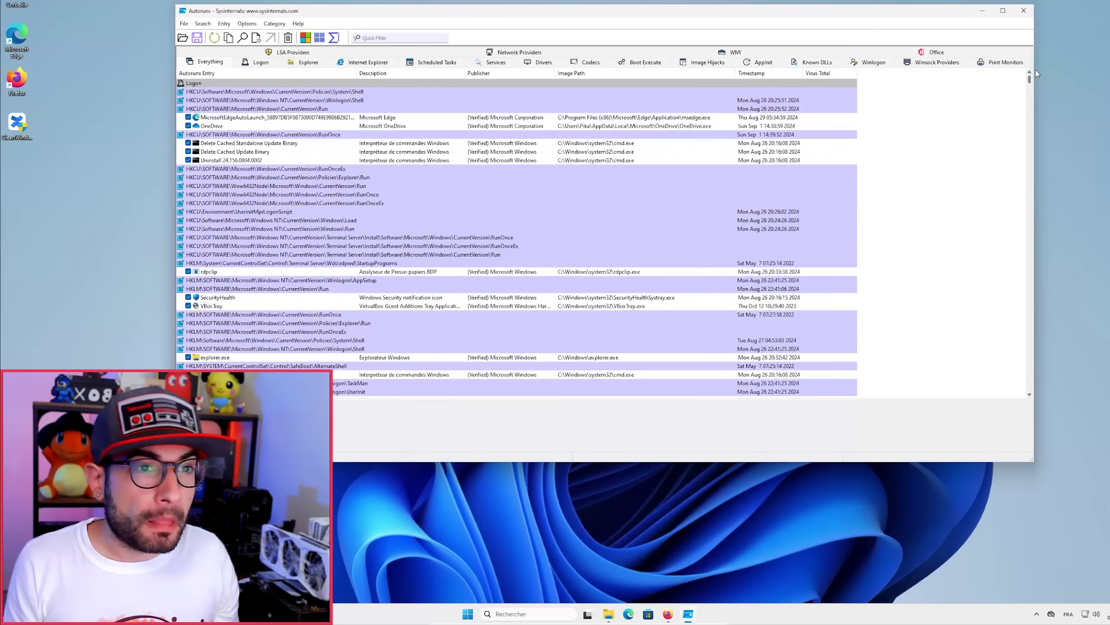
Enable Check VirusTotal.com in the Autoruns scan options, rescan the entries and agree to VirusTotal's terms of service.
{"action": "left_click", "coordinate": [247, 23]}
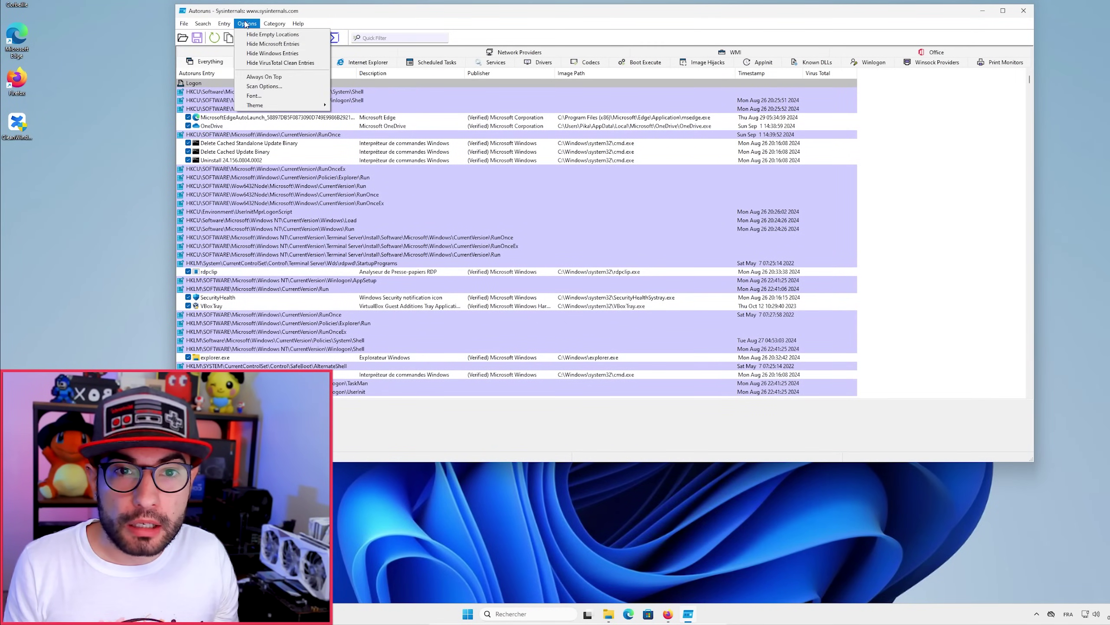
{"action": "left_click", "coordinate": [265, 86]}
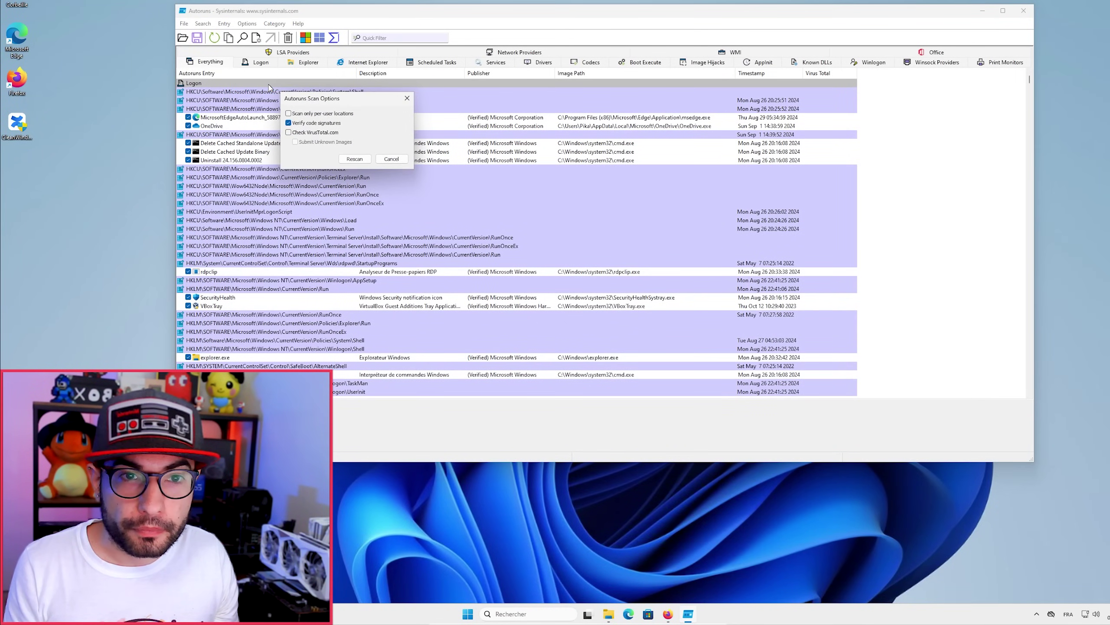
{"action": "left_click", "coordinate": [289, 132]}
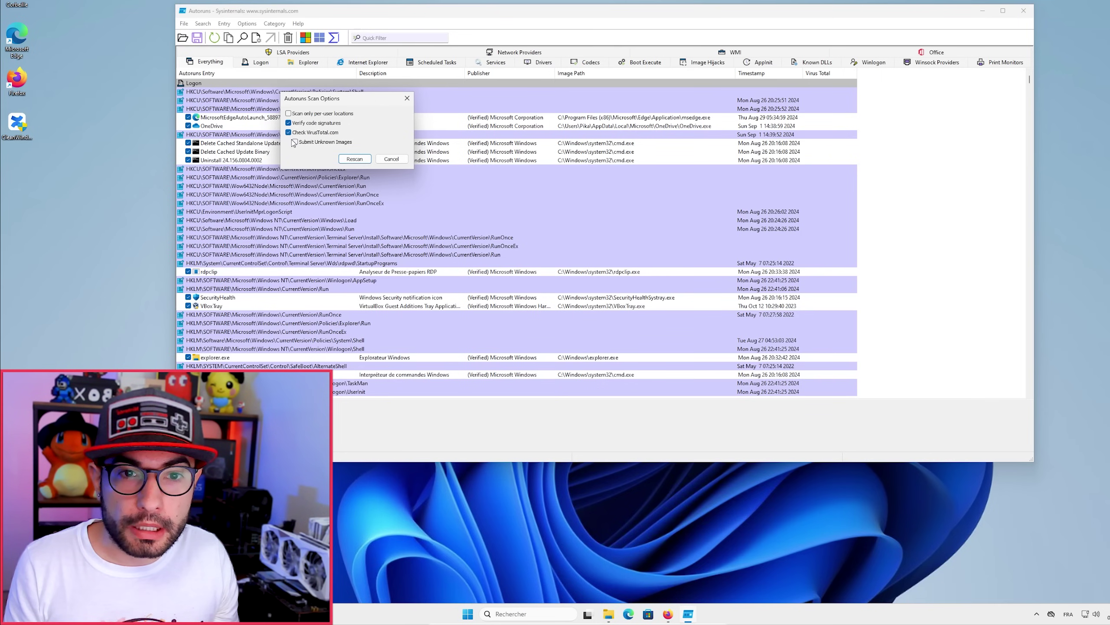
{"action": "left_click", "coordinate": [354, 159]}
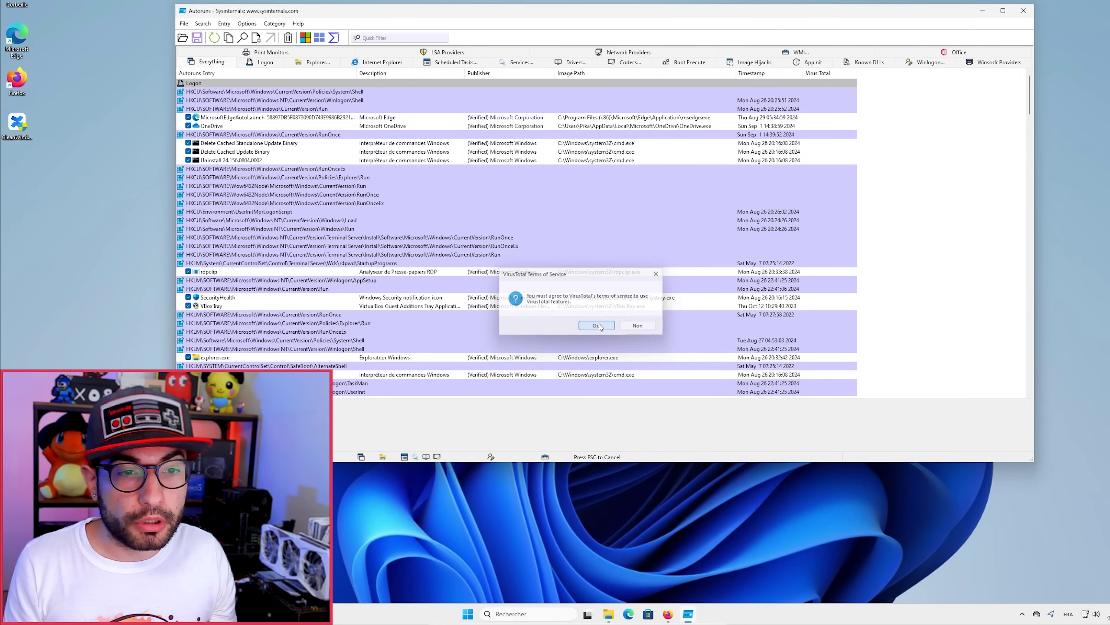
{"action": "left_click", "coordinate": [598, 326]}
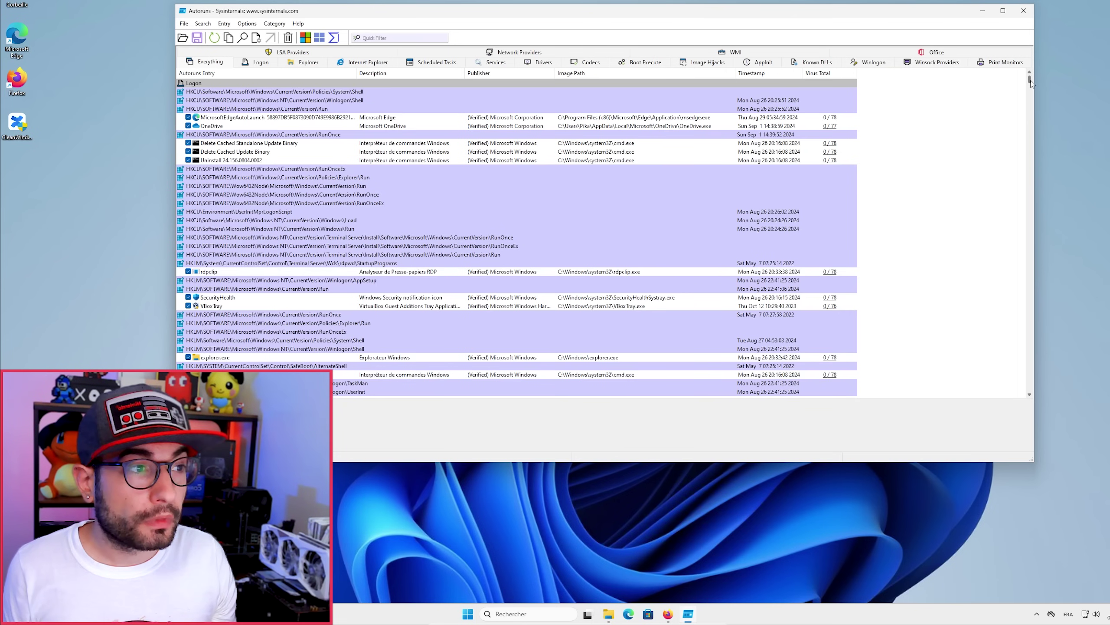
Inspect the file location in the Microsoft Edge autostart entry's properties, then close the properties.
{"action": "mouse_move", "coordinate": [1030, 80]}
{"action": "left_mouse_down"}
{"action": "mouse_move", "coordinate": [1017, 175]}
{"action": "mouse_move", "coordinate": [1021, 82]}
{"action": "left_mouse_up"}
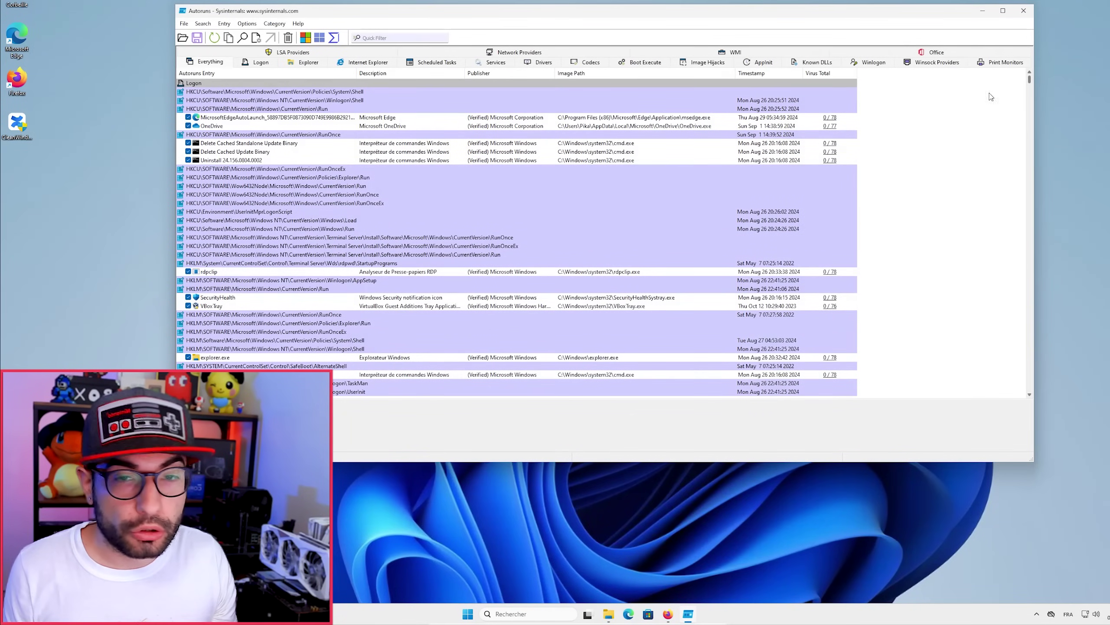
{"action": "right_click", "coordinate": [258, 119]}
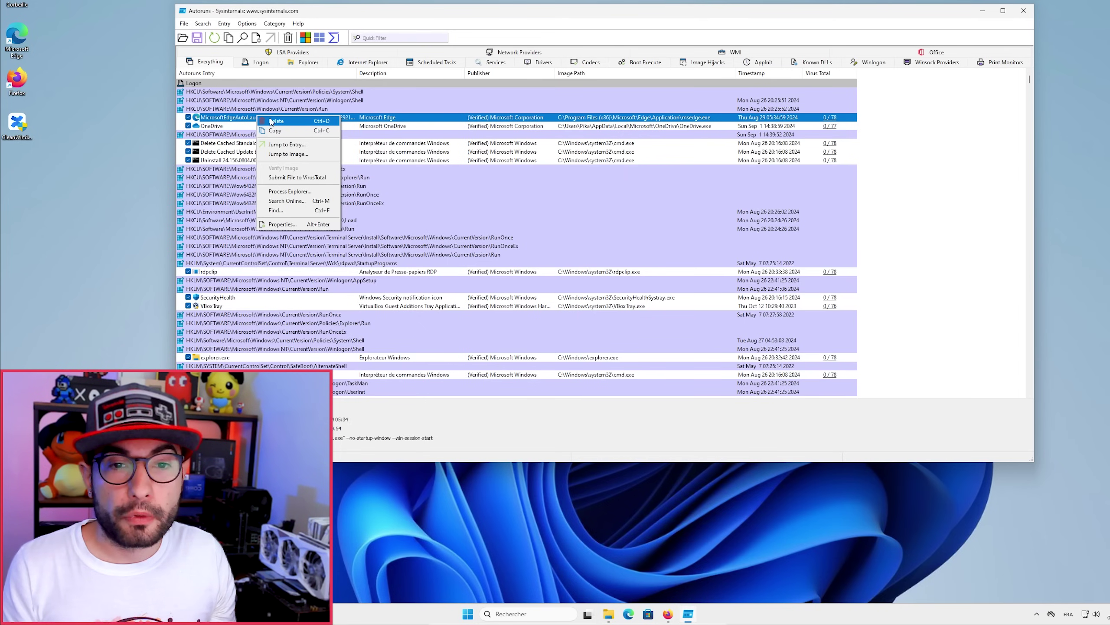
{"action": "left_click", "coordinate": [294, 226]}
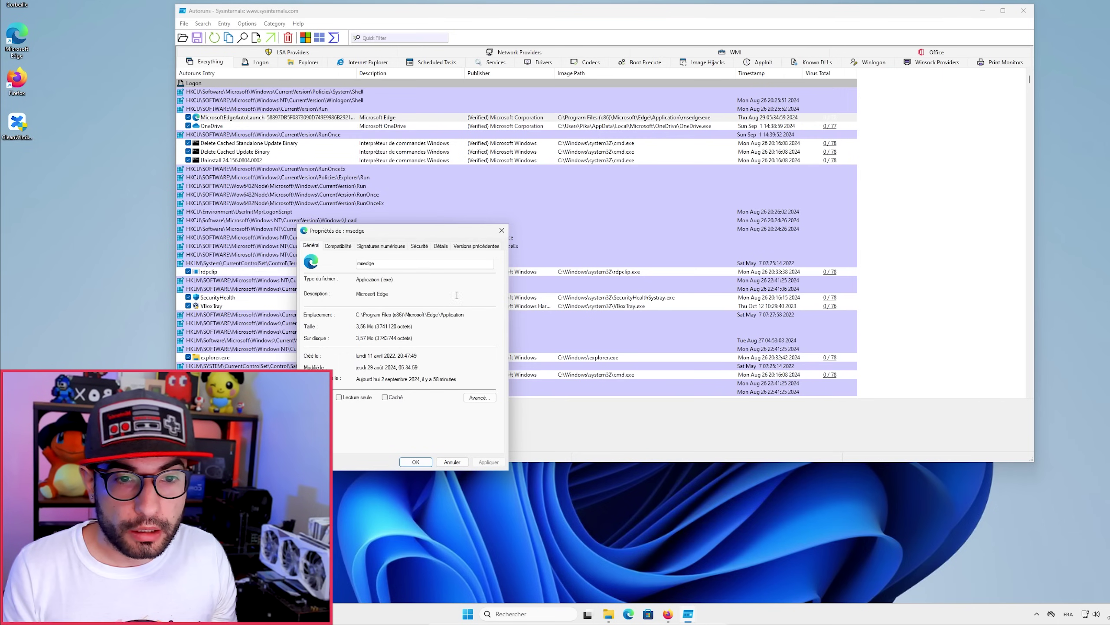
{"action": "left_click_drag", "start_coordinate": [357, 314], "coordinate": [467, 315]}
{"action": "left_click", "coordinate": [502, 233]}
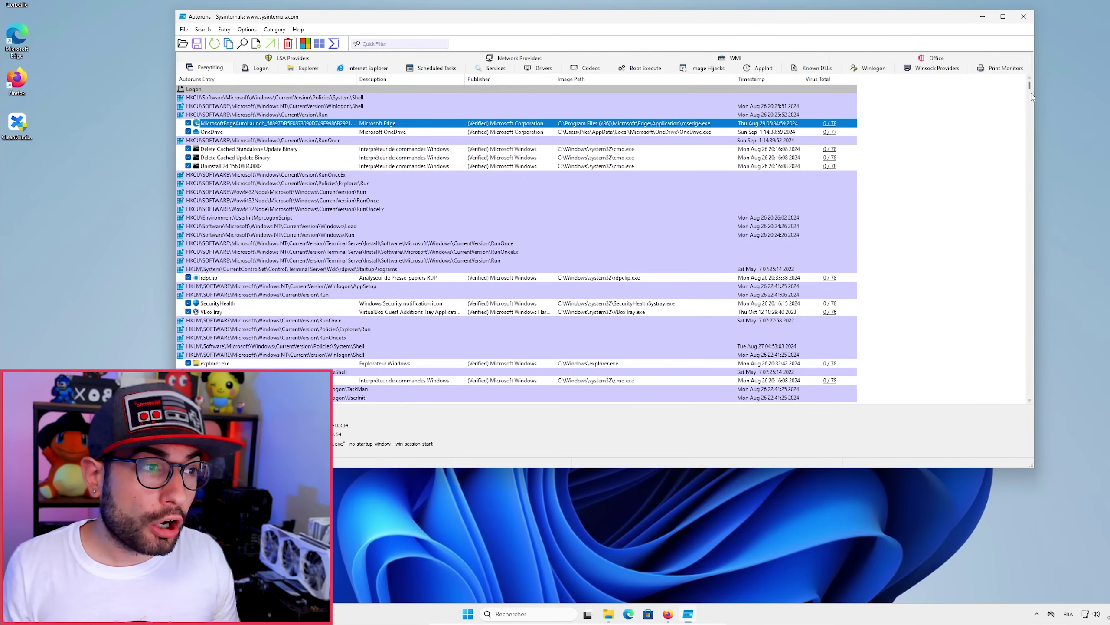
Review the VirusTotal scores of the scheduled-task entries and view the actions available for the Plug and Play device install reboot task.
{"action": "left_click_drag", "start_coordinate": [1030, 88], "coordinate": [1031, 163]}
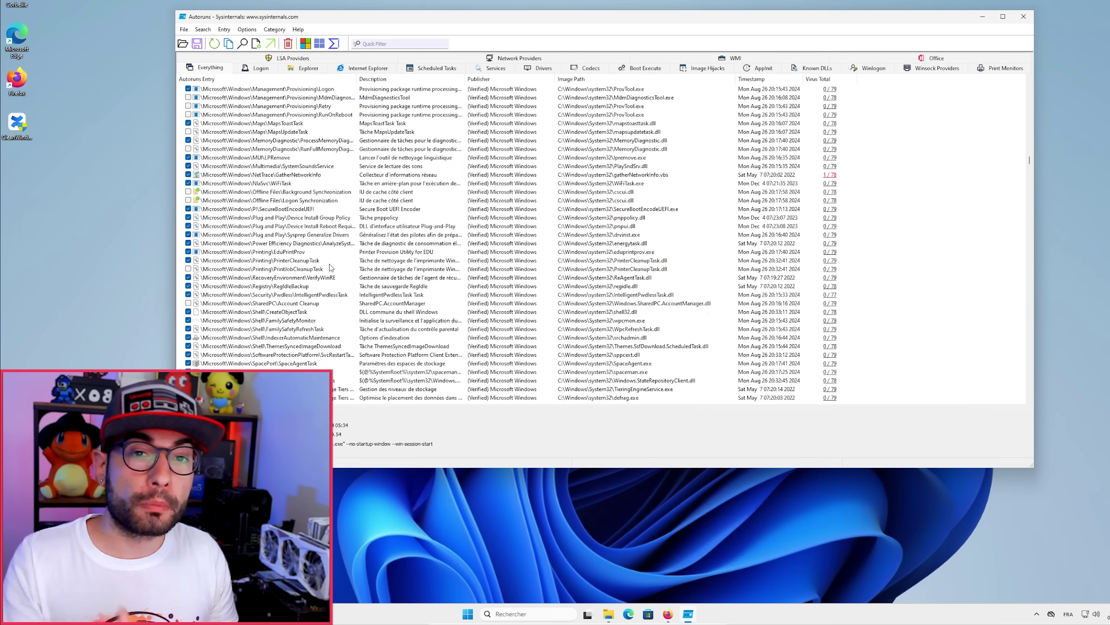
{"action": "right_click", "coordinate": [314, 229]}
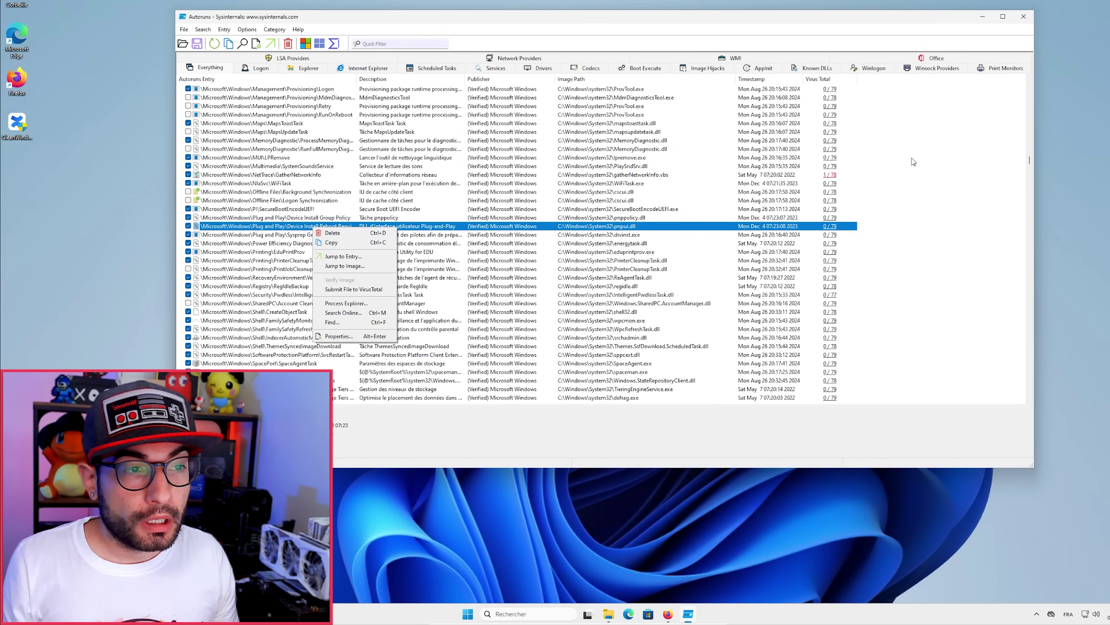
{"action": "left_click", "coordinate": [893, 162]}
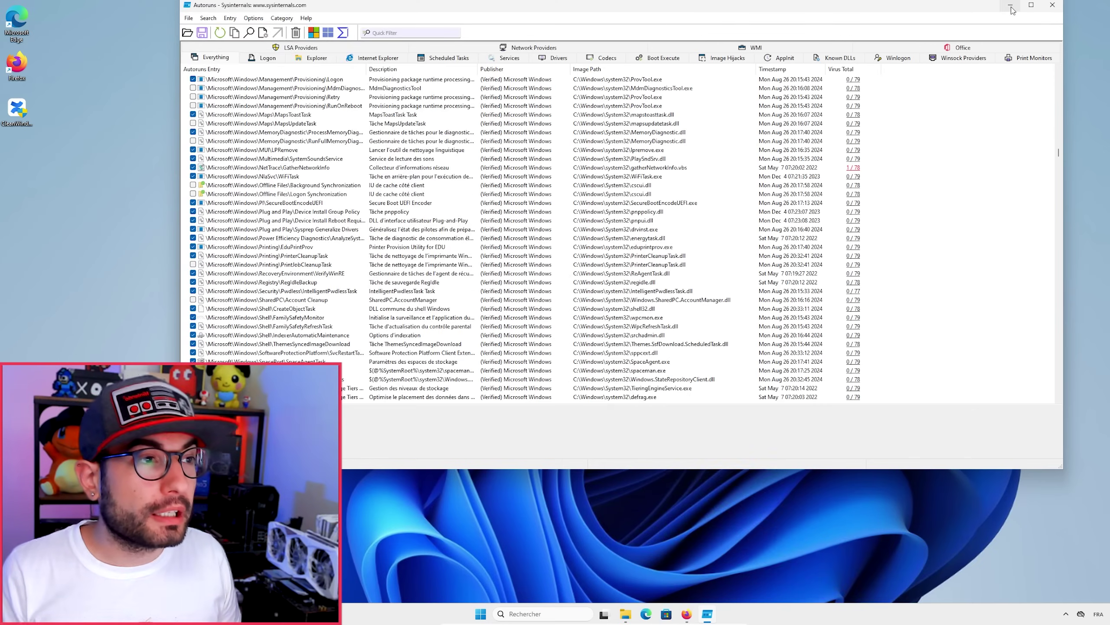
Minimize Autoruns and run tcpview64 from the desktop's TCPView folder.
{"action": "left_click", "coordinate": [1011, 6]}
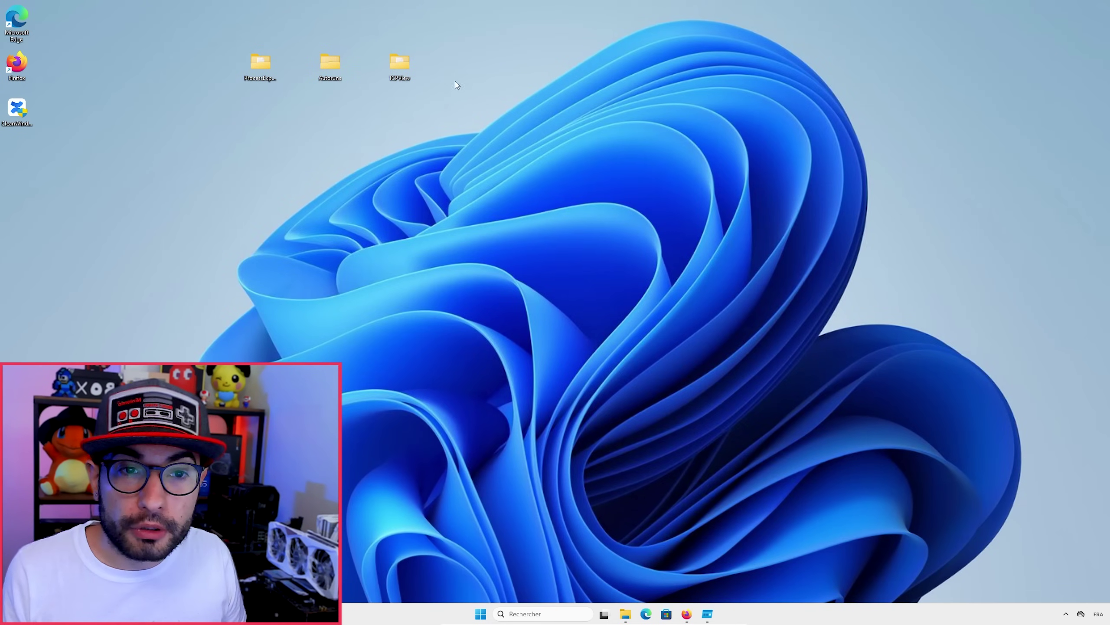
{"action": "double_click", "coordinate": [401, 66]}
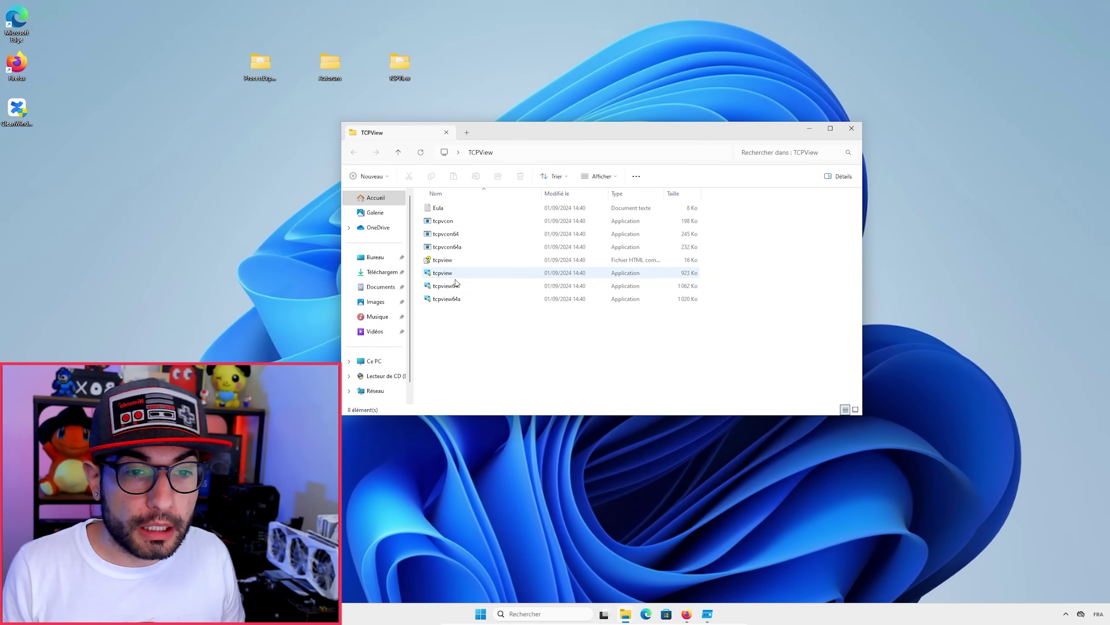
{"action": "double_click", "coordinate": [456, 285]}
{"action": "left_click", "coordinate": [571, 361]}
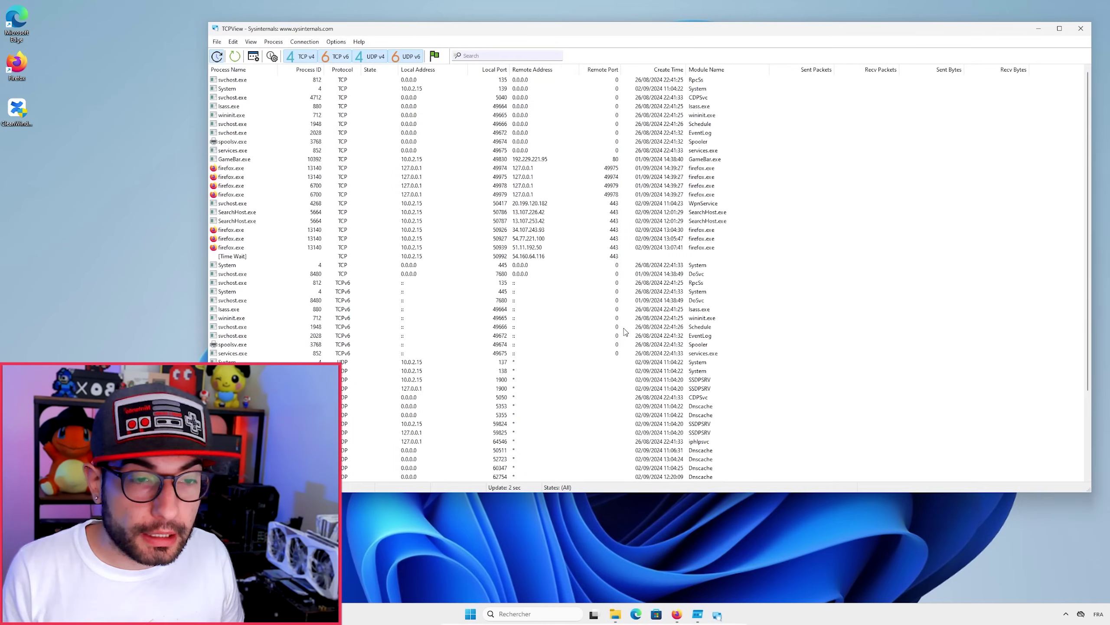
Reposition the TCPView window and sort the connections by State in descending order, with the established ones ahead of the listening ones.
{"action": "left_click_drag", "start_coordinate": [620, 34], "coordinate": [712, 4]}
{"action": "left_click", "coordinate": [468, 39]}
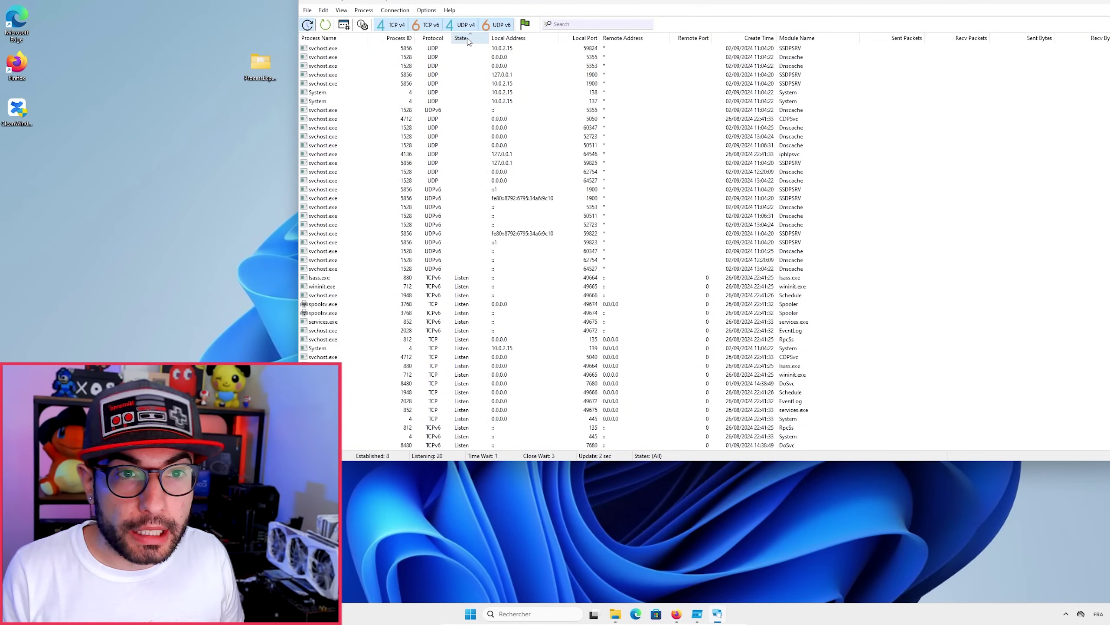
{"action": "left_click", "coordinate": [468, 41]}
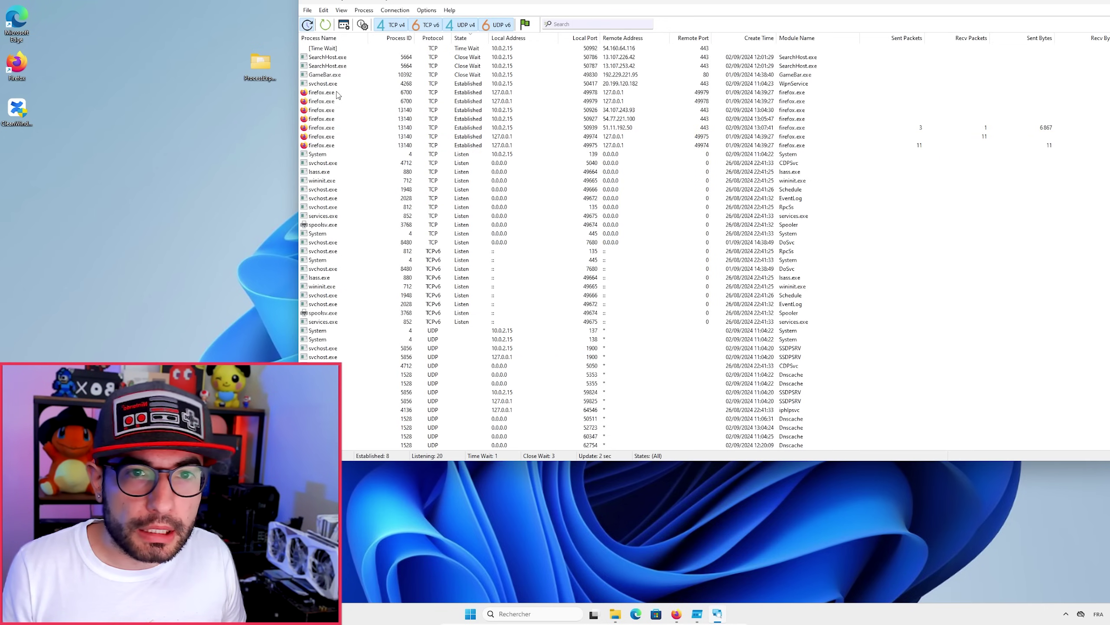
Inspect the process properties of the established WpnService svchost.exe connection, explore its executable's folder, and close both windows.
{"action": "left_click", "coordinate": [324, 84]}
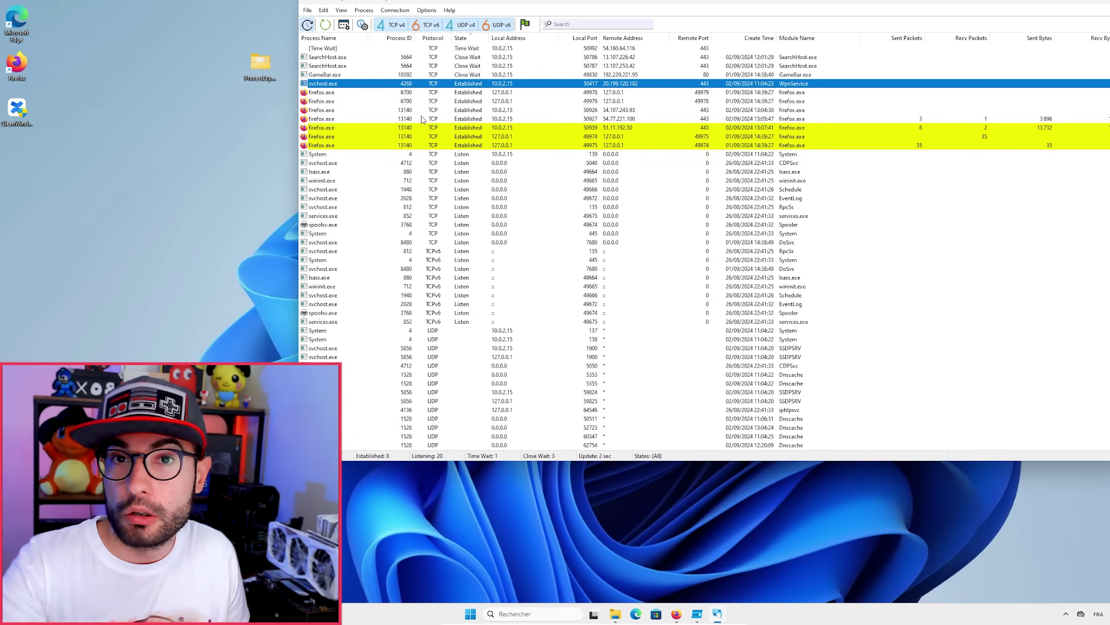
{"action": "right_click", "coordinate": [326, 87]}
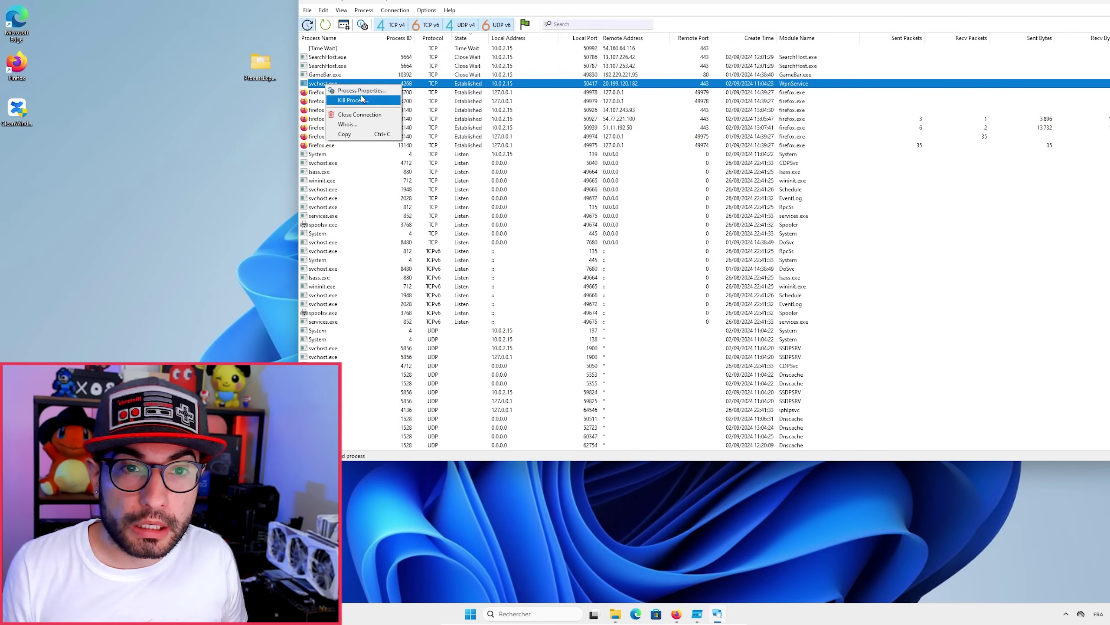
{"action": "left_click", "coordinate": [349, 90]}
{"action": "left_click_drag", "start_coordinate": [490, 16], "coordinate": [681, 108]}
{"action": "left_click", "coordinate": [797, 173]}
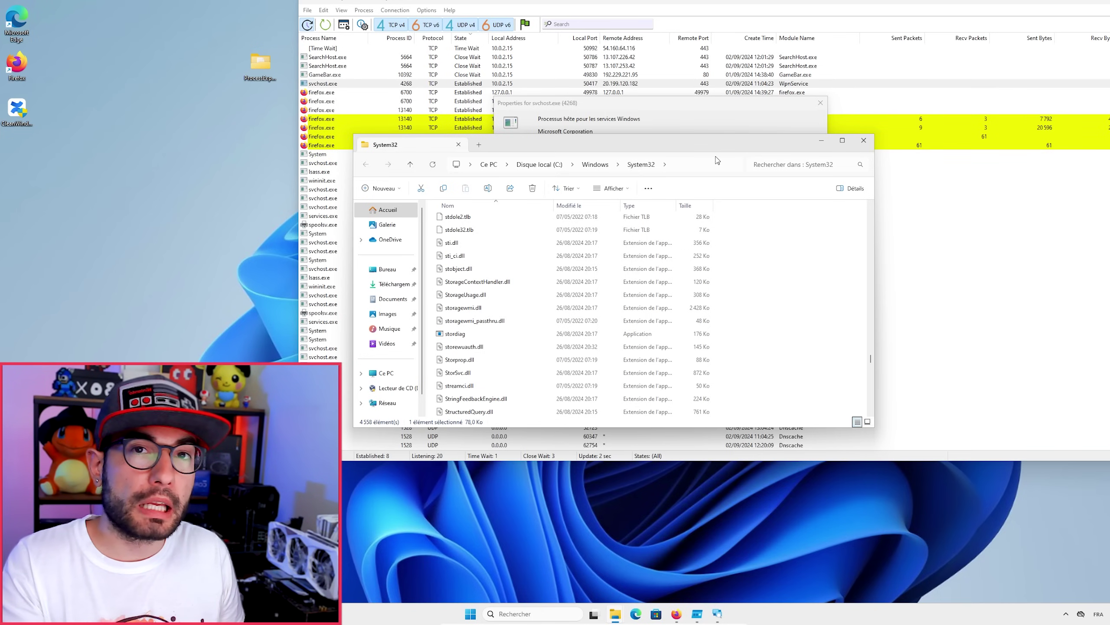
{"action": "left_click", "coordinate": [864, 140]}
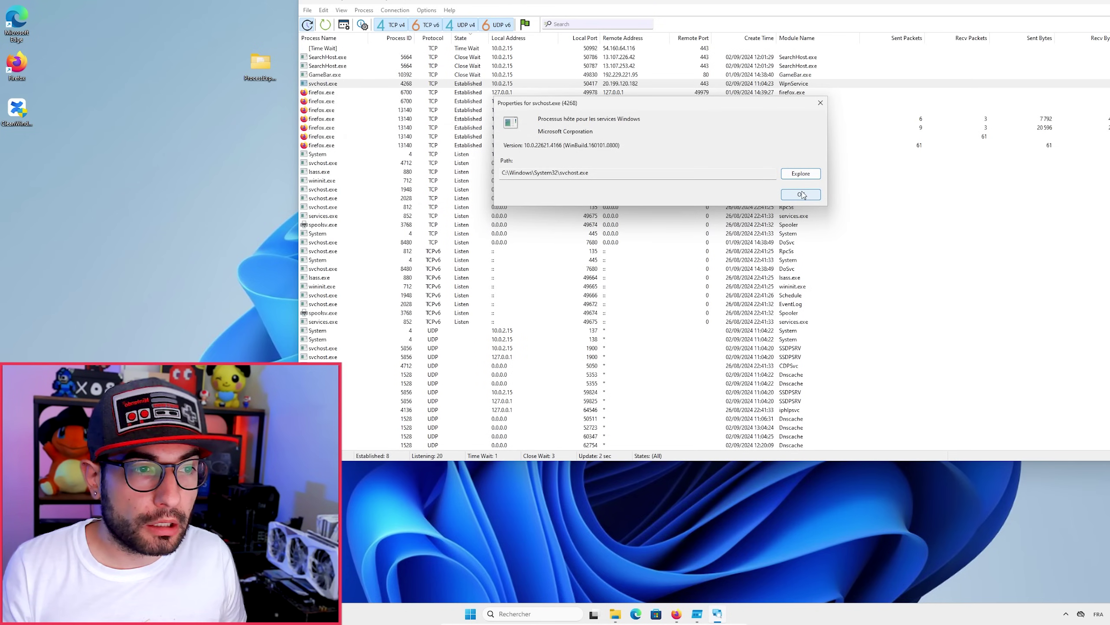
{"action": "left_click", "coordinate": [801, 195]}
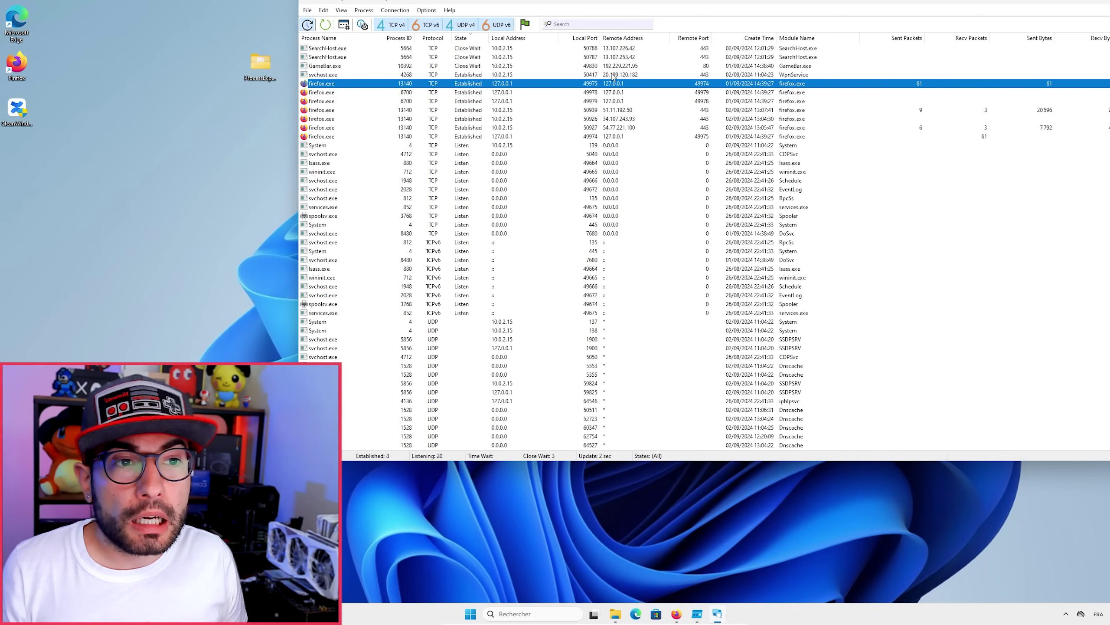
Copy the details of the established WpnService svchost.exe connection with remote address 20.199.120.182.
{"action": "left_click", "coordinate": [614, 75]}
{"action": "right_click", "coordinate": [613, 74]}
{"action": "left_click", "coordinate": [645, 123]}
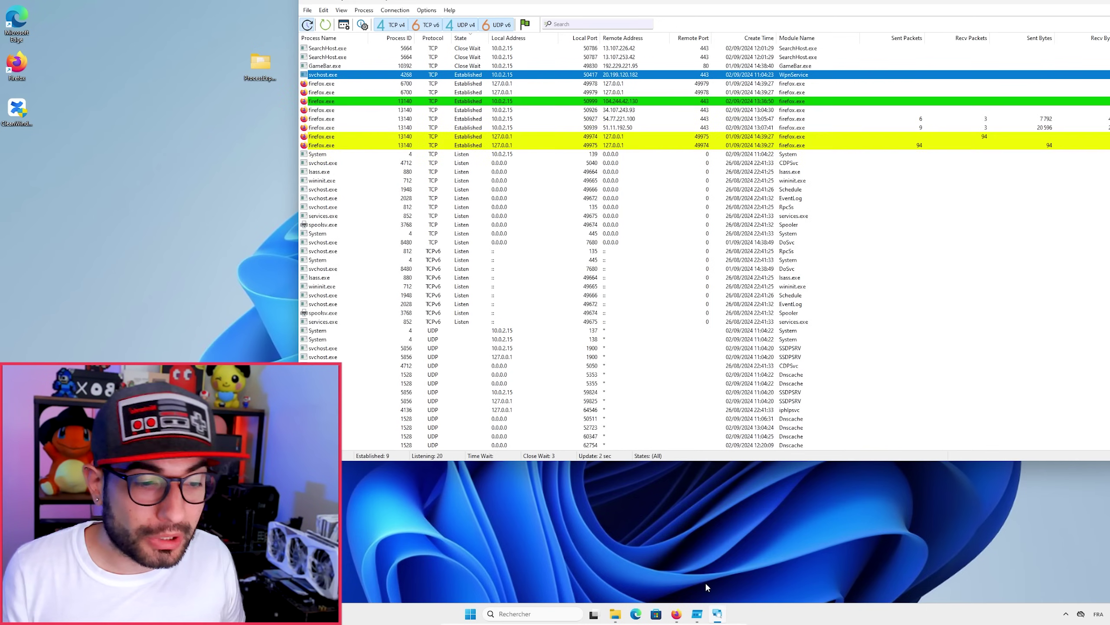
Switch to Firefox, paste the copied connection details into the who.is search, and trim them to the remote address 20.199.120.182.
{"action": "left_click", "coordinate": [676, 614]}
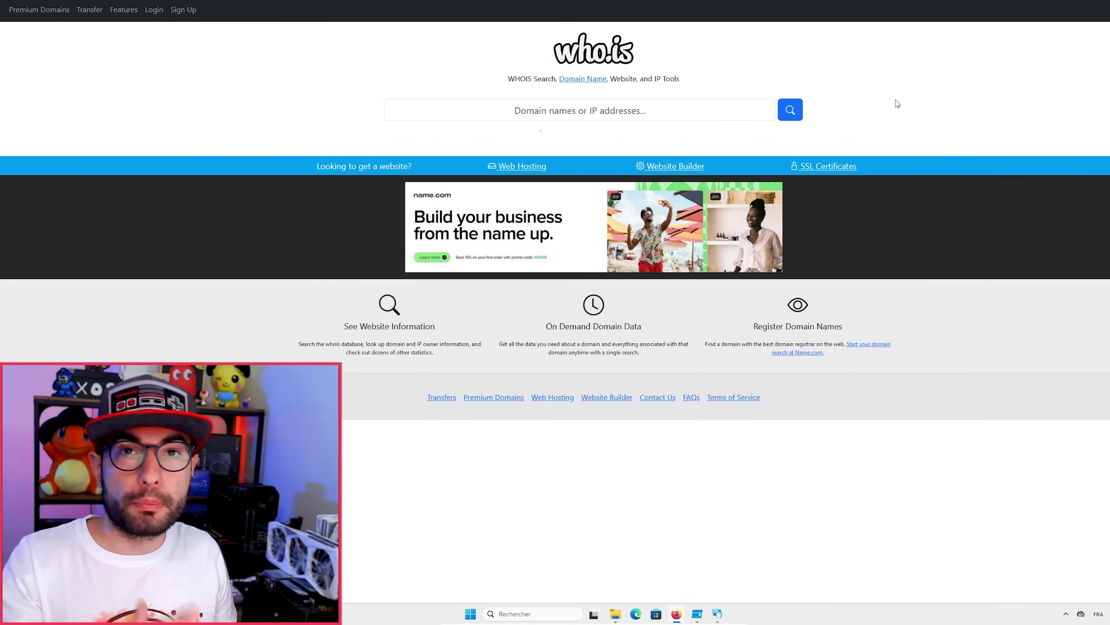
{"action": "left_click", "coordinate": [653, 105]}
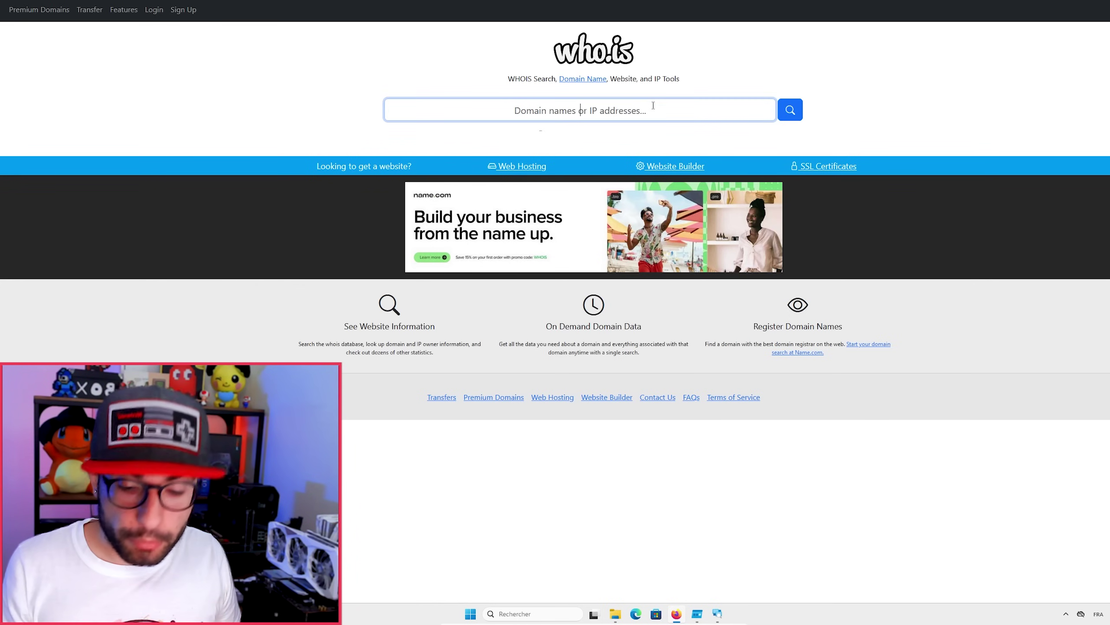
{"action": "key", "text": "ctrl+v"}
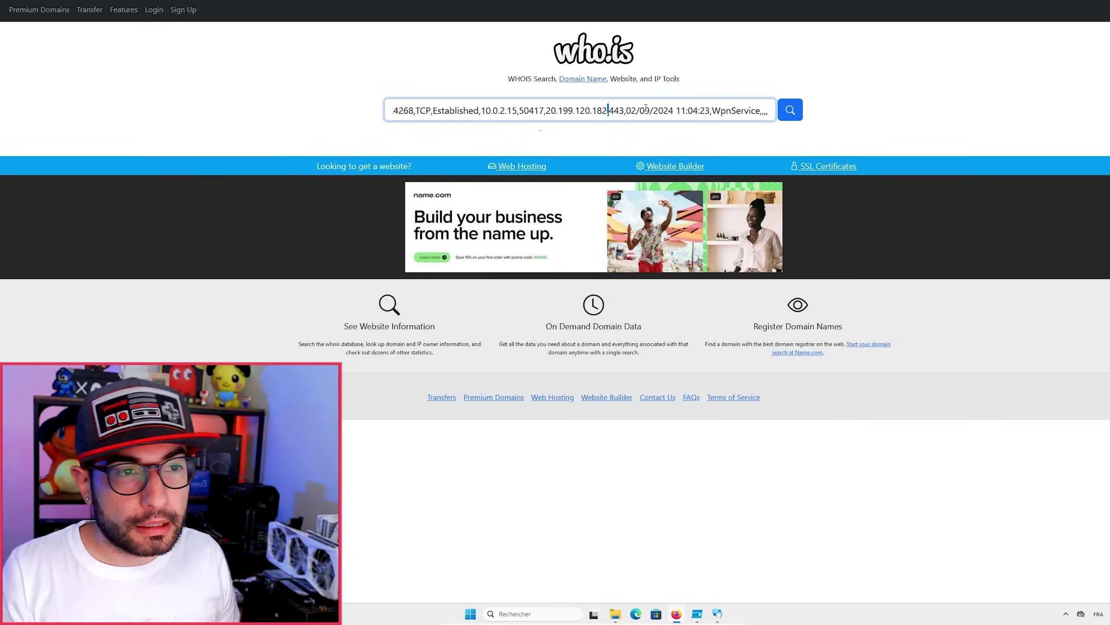
{"action": "key", "text": "shift+End"}
{"action": "key", "text": "Delete"}
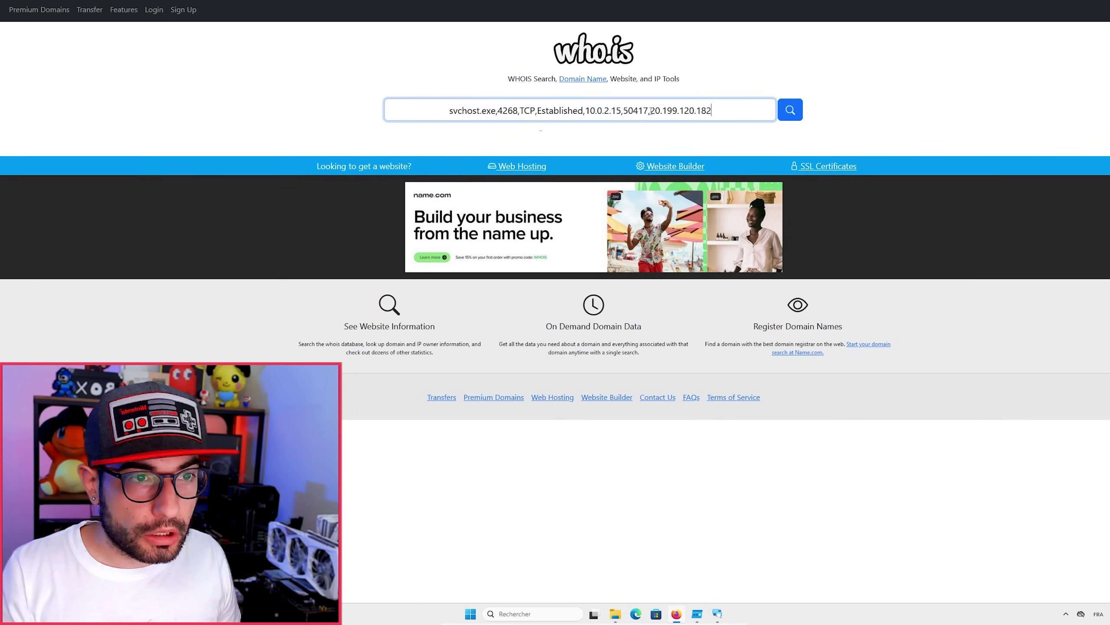
{"action": "left_click_drag", "start_coordinate": [651, 110], "coordinate": [450, 110]}
{"action": "key", "text": "BackSpace"}
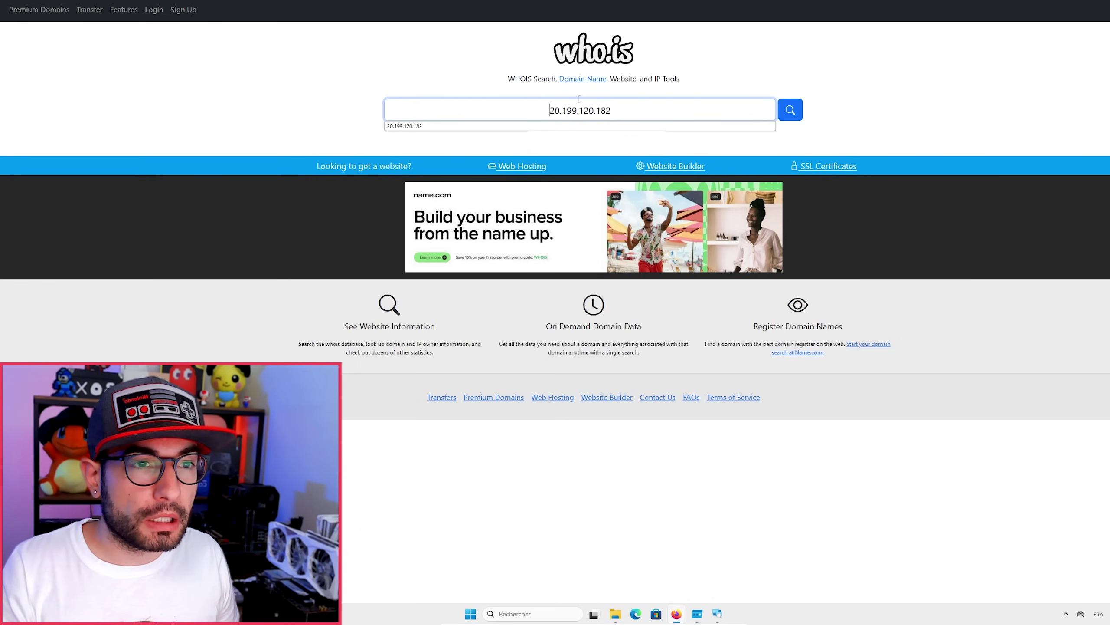
Run the who.is lookup for 20.199.120.182 and examine which organization owns the address.
{"action": "left_click", "coordinate": [785, 116]}
{"action": "scroll", "coordinate": [707, 161], "scroll_direction": "down", "scroll_amount": 2}
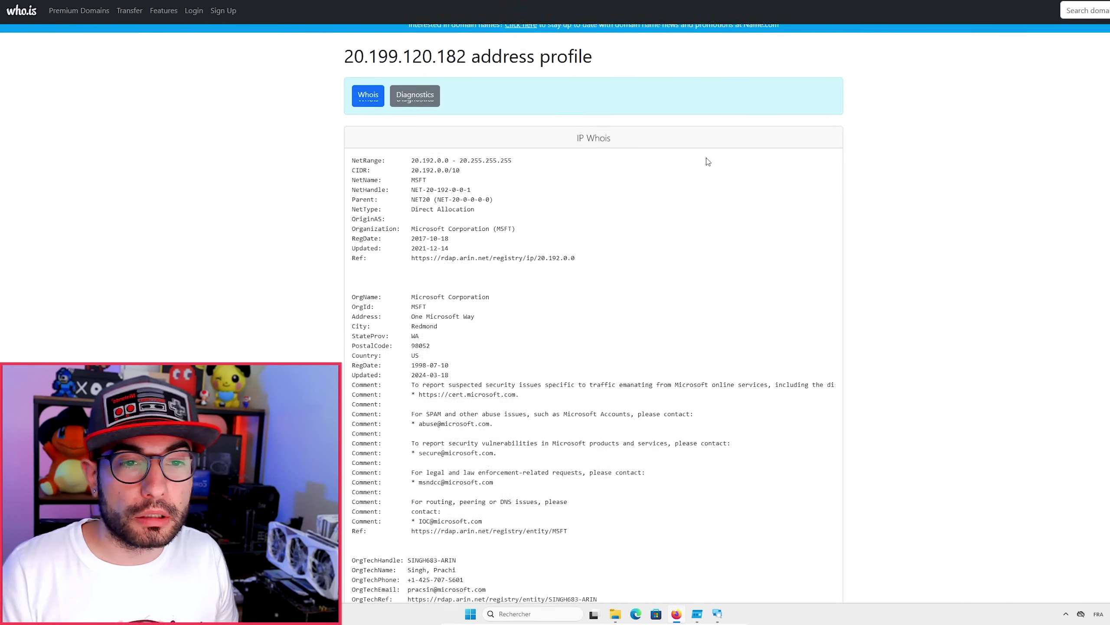
{"action": "left_click_drag", "start_coordinate": [356, 138], "coordinate": [533, 139]}
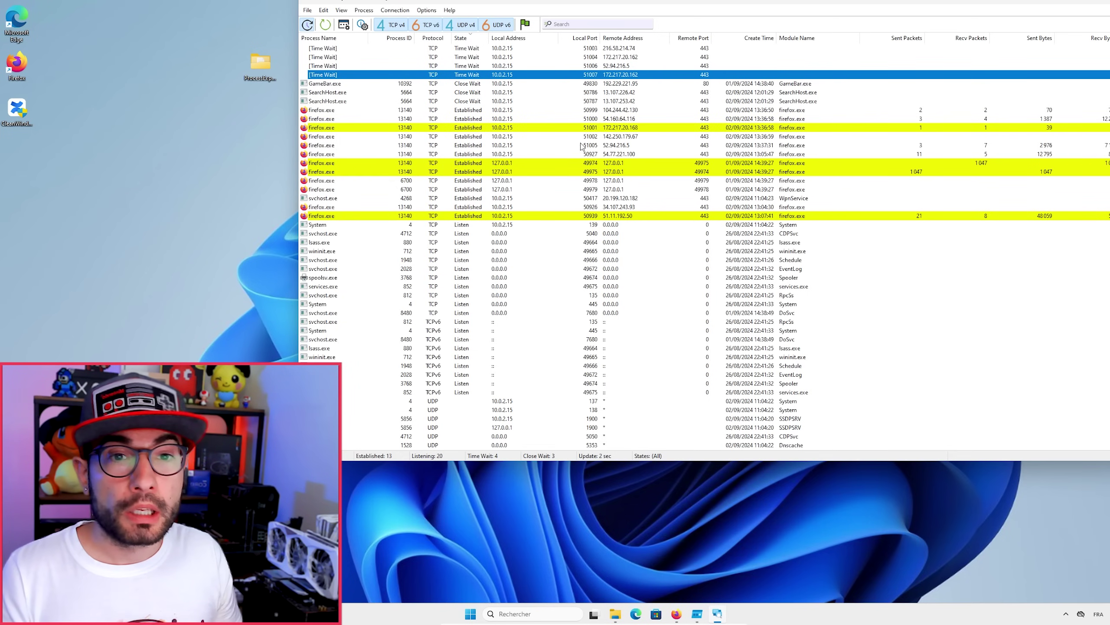
Review the actions available for the established WpnService svchost.exe connection.
{"action": "left_click", "coordinate": [324, 199]}
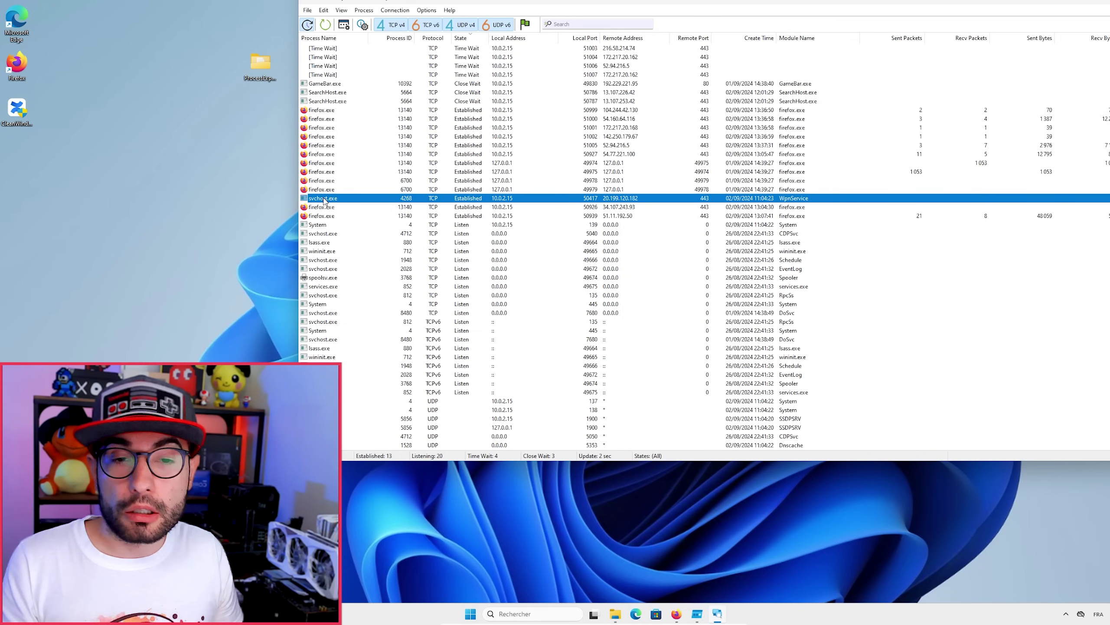
{"action": "right_click", "coordinate": [325, 200]}
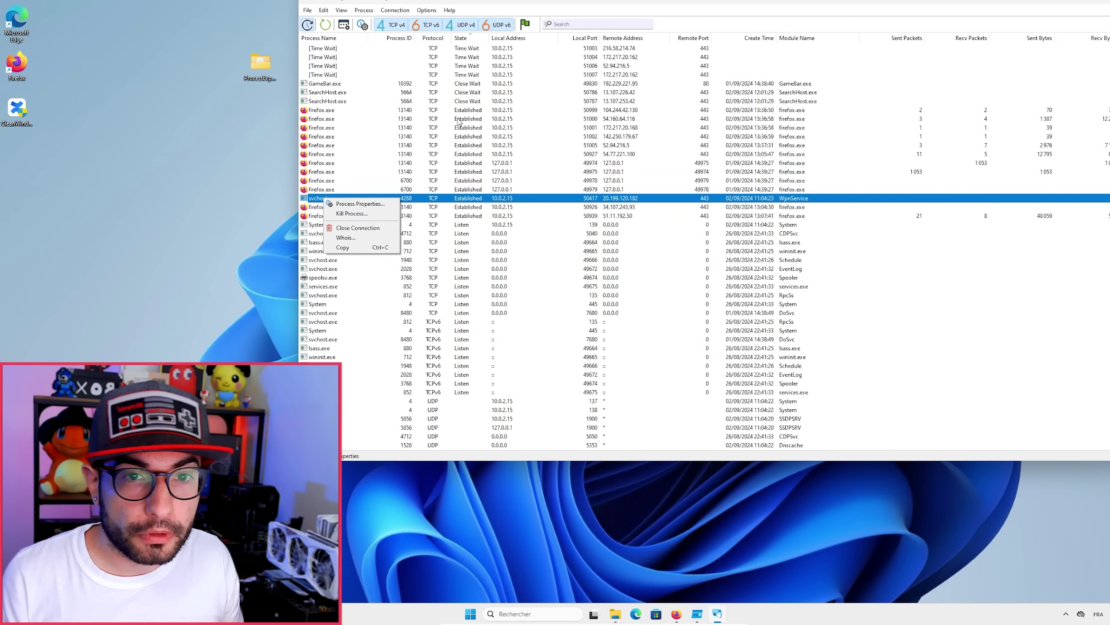
Copy the details of the established firefox.exe connection with remote address 142.250.179.67.
{"action": "left_click", "coordinate": [629, 137]}
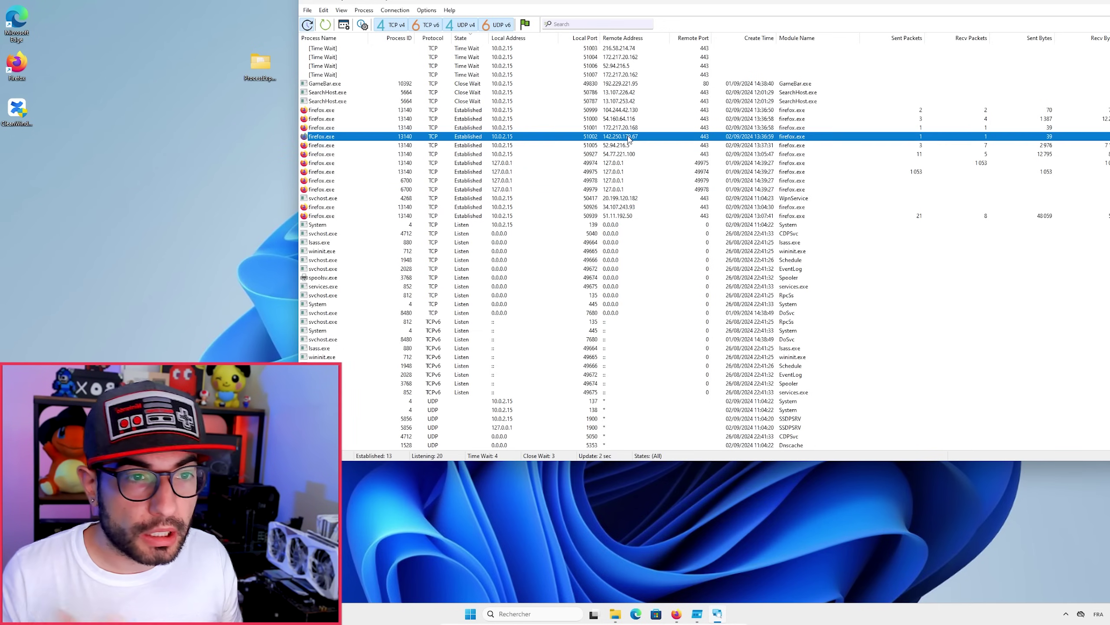
{"action": "right_click", "coordinate": [607, 139]}
{"action": "left_click", "coordinate": [632, 177]}
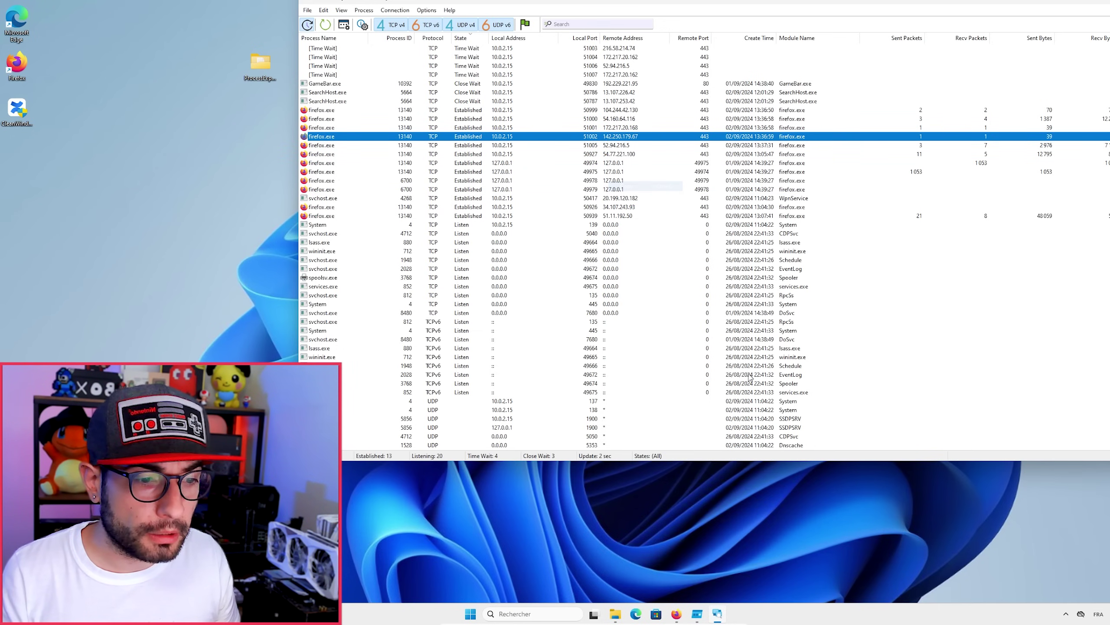
Switch to Firefox, paste the copied connection details into the who.is search, and trim them to the remote address 142.250.179.67.
{"action": "left_click", "coordinate": [676, 613]}
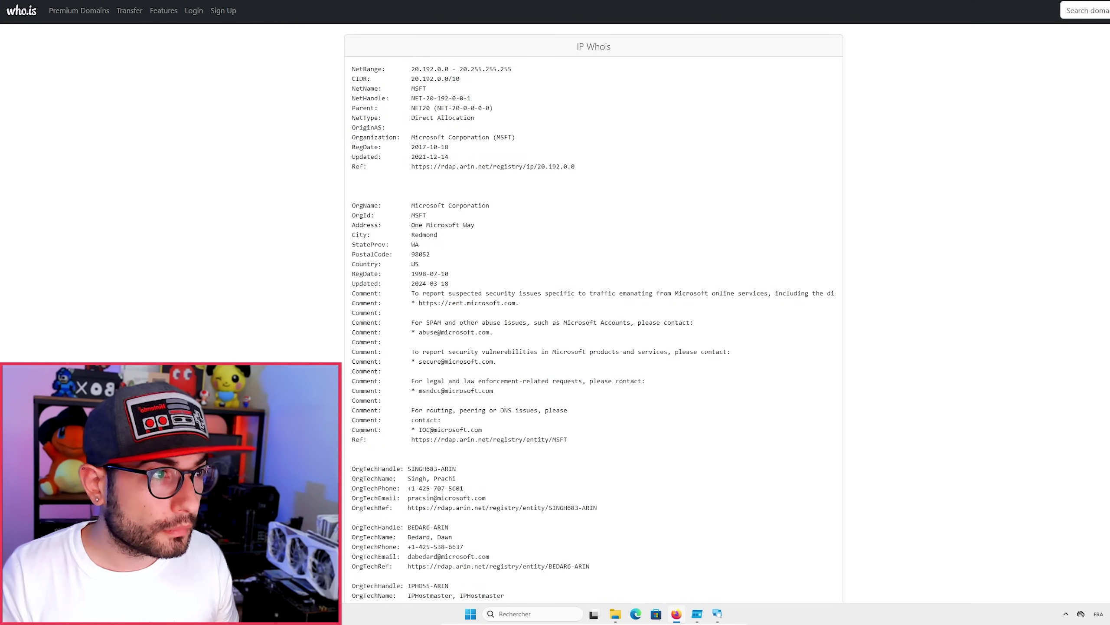
{"action": "left_click", "coordinate": [1085, 10]}
{"action": "key", "text": "ctrl+v"}
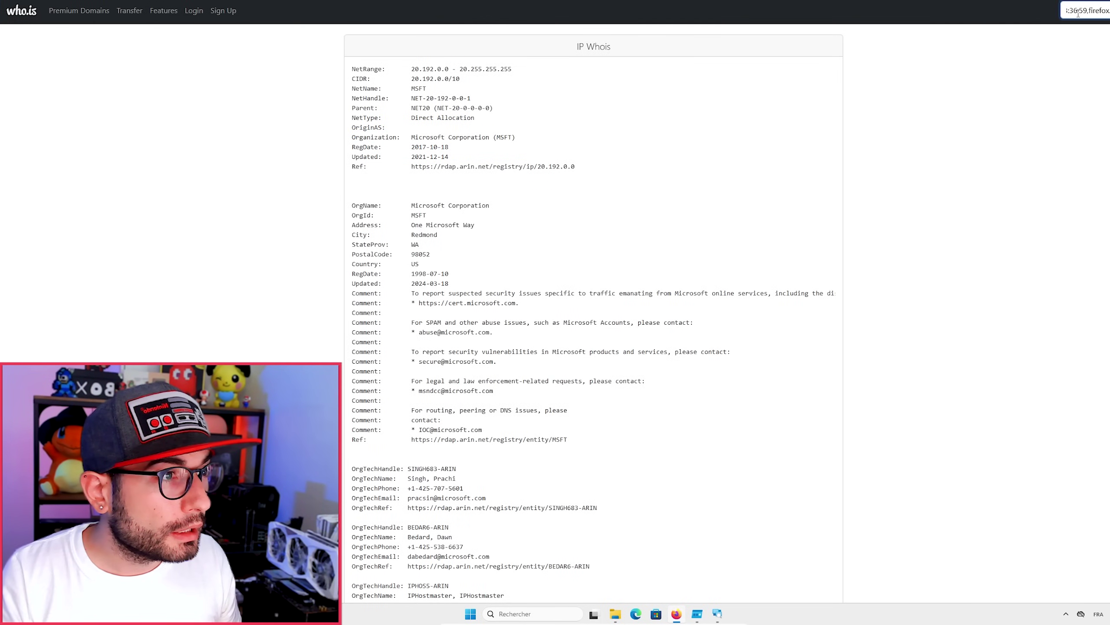
{"action": "key", "text": "BackSpace"}
{"action": "key", "text": "BackSpace"}
{"action": "key", "text": "BackSpace"}
{"action": "key", "text": "BackSpace"}
{"action": "key", "text": "BackSpace"}
{"action": "key", "text": "BackSpace"}
{"action": "key", "text": "BackSpace"}
{"action": "key", "text": "BackSpace"}
{"action": "key", "text": "BackSpace"}
{"action": "key", "text": "BackSpace"}
{"action": "key", "text": "BackSpace"}
{"action": "key", "text": "BackSpace"}
{"action": "key", "text": "BackSpace"}
{"action": "key", "text": "BackSpace"}
{"action": "key", "text": "BackSpace"}
{"action": "key", "text": "BackSpace"}
{"action": "key", "text": "BackSpace"}
{"action": "key", "text": "BackSpace"}
{"action": "key", "text": "BackSpace"}
{"action": "key", "text": "BackSpace"}
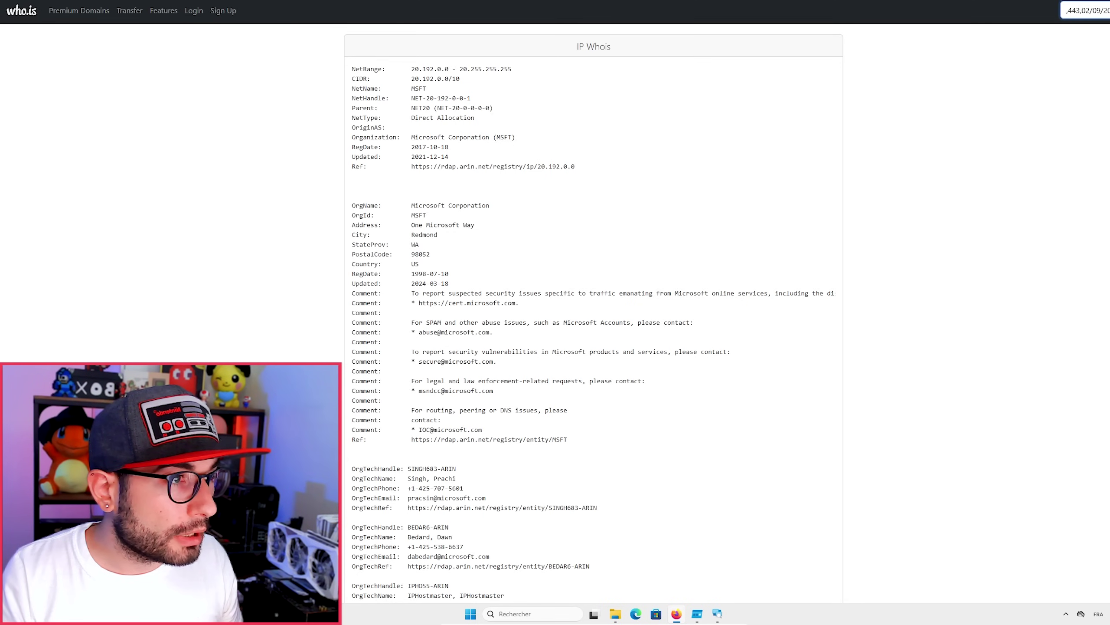
{"action": "key", "text": "BackSpace"}
{"action": "key", "text": "BackSpace"}
{"action": "key", "text": "BackSpace"}
{"action": "key", "text": "BackSpace"}
{"action": "key", "text": "BackSpace"}
{"action": "key", "text": "BackSpace"}
{"action": "key", "text": "BackSpace"}
{"action": "key", "text": "BackSpace"}
{"action": "key", "text": "BackSpace"}
{"action": "key", "text": "BackSpace"}
{"action": "key", "text": "BackSpace"}
{"action": "key", "text": "BackSpace"}
{"action": "key", "text": "BackSpace"}
{"action": "key", "text": "BackSpace"}
{"action": "key", "text": "BackSpace"}
{"action": "key", "text": "BackSpace"}
{"action": "key", "text": "BackSpace"}
{"action": "key", "text": "BackSpace"}
{"action": "key", "text": "BackSpace"}
{"action": "key", "text": "BackSpace"}
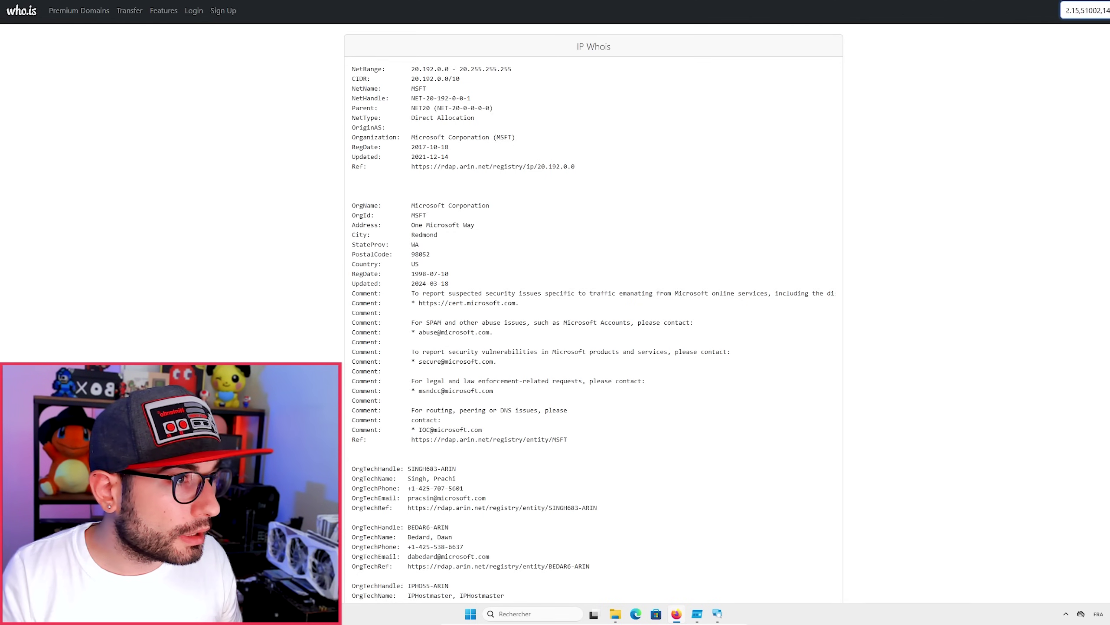
{"action": "key", "text": "BackSpace"}
{"action": "left_click_drag", "start_coordinate": [1102, 10], "coordinate": [936, 19]}
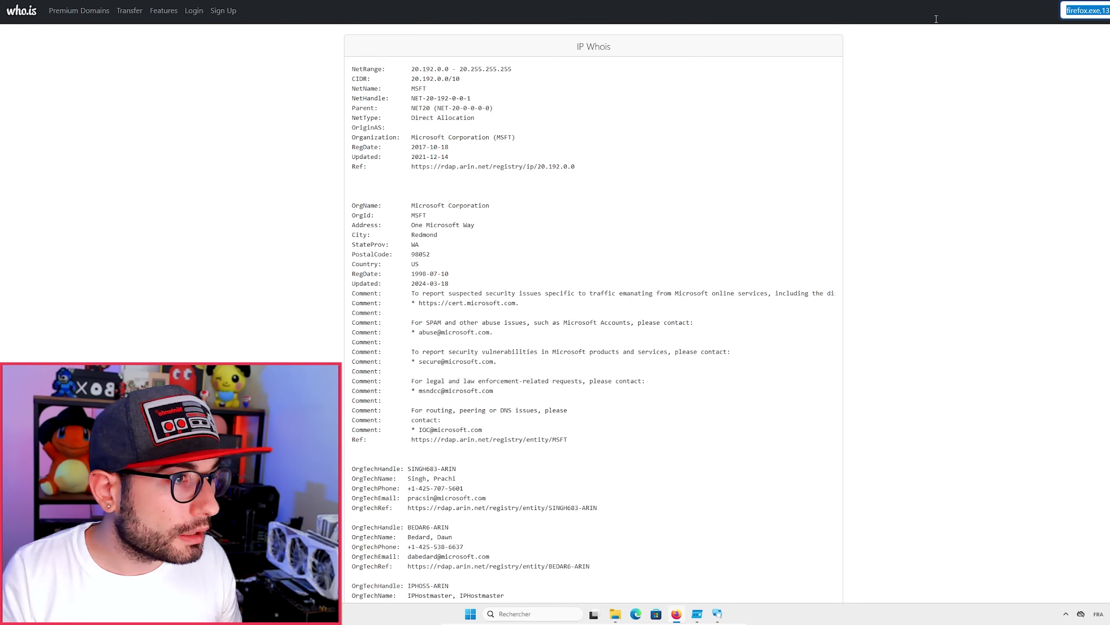
{"action": "key", "text": "BackSpace"}
Run the who.is lookup for 142.250.179.67, then return to the TCPView connection list.
{"action": "key", "text": "Return"}
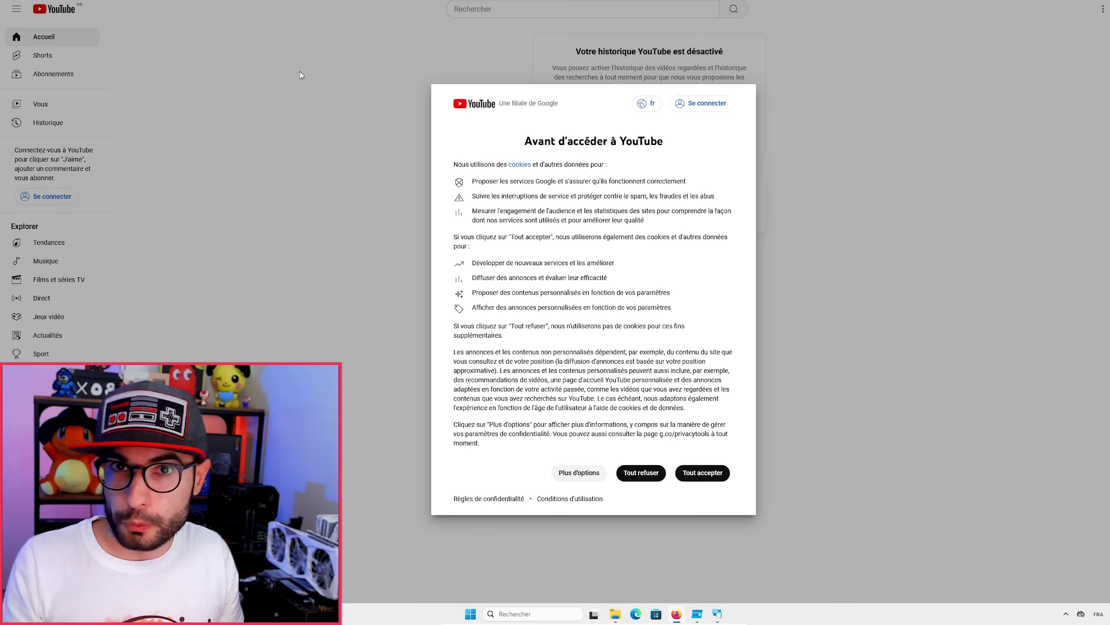
{"action": "key", "text": "alt+Tab"}
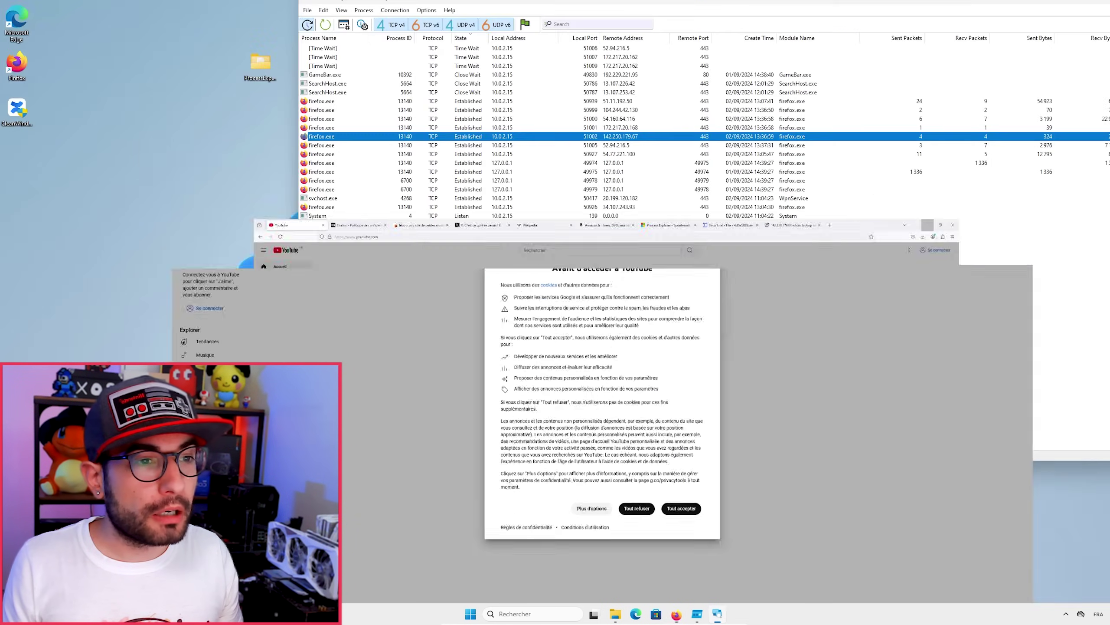